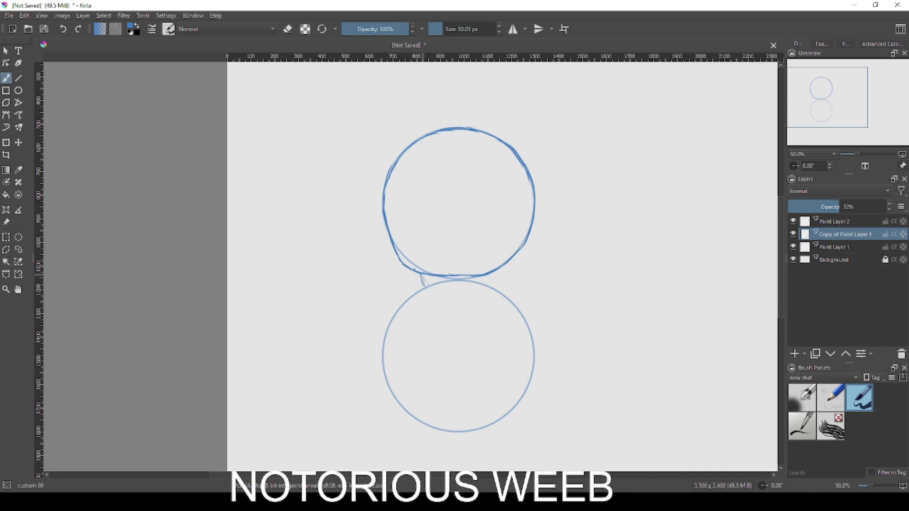
On Paint Layer 2, sketch a short slanted body line running from under the head into the lower circle.
{"action": "left_click", "coordinate": [832, 222]}
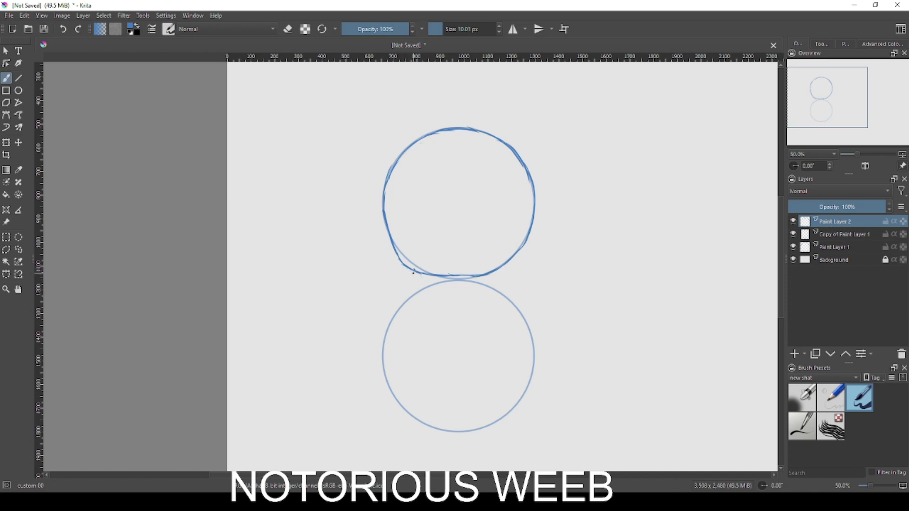
{"action": "left_click_drag", "start_coordinate": [426, 286], "coordinate": [452, 303]}
{"action": "key", "text": "ctrl+t"}
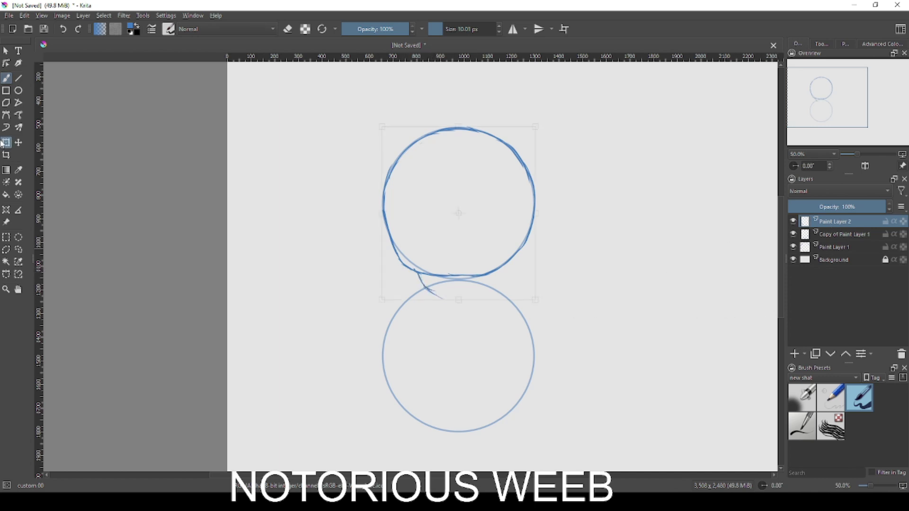
{"action": "left_click", "coordinate": [853, 234]}
{"action": "left_click", "coordinate": [842, 247]}
{"action": "left_click", "coordinate": [845, 235]}
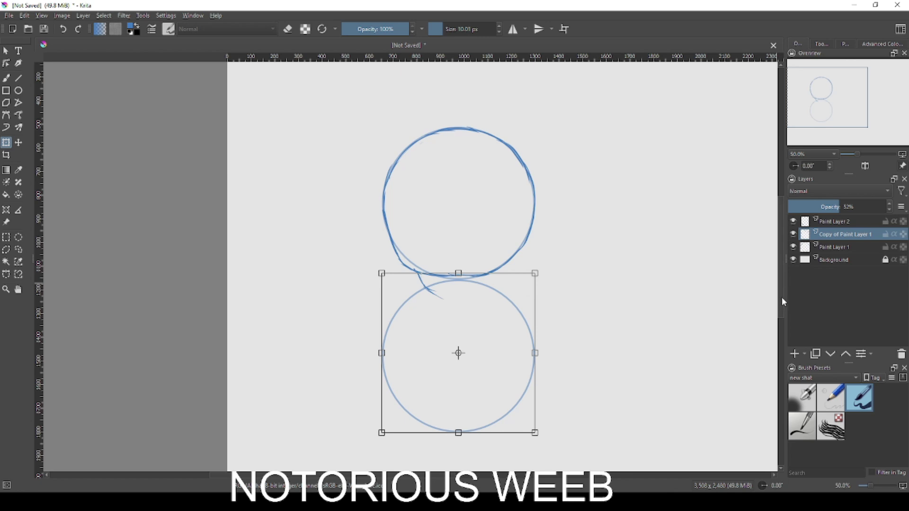
{"action": "left_click", "coordinate": [840, 221]}
{"action": "key", "text": "b"}
Continue the body's front contour under the head, bending it down into the lower circle.
{"action": "mouse_move", "coordinate": [436, 298]}
{"action": "left_mouse_down"}
{"action": "mouse_move", "coordinate": [421, 279]}
{"action": "mouse_move", "coordinate": [429, 292]}
{"action": "mouse_move", "coordinate": [419, 285]}
{"action": "mouse_move", "coordinate": [462, 295]}
{"action": "mouse_move", "coordinate": [468, 325]}
{"action": "left_mouse_up"}
{"action": "key", "text": "e"}
{"action": "key", "text": "ctrl+z"}
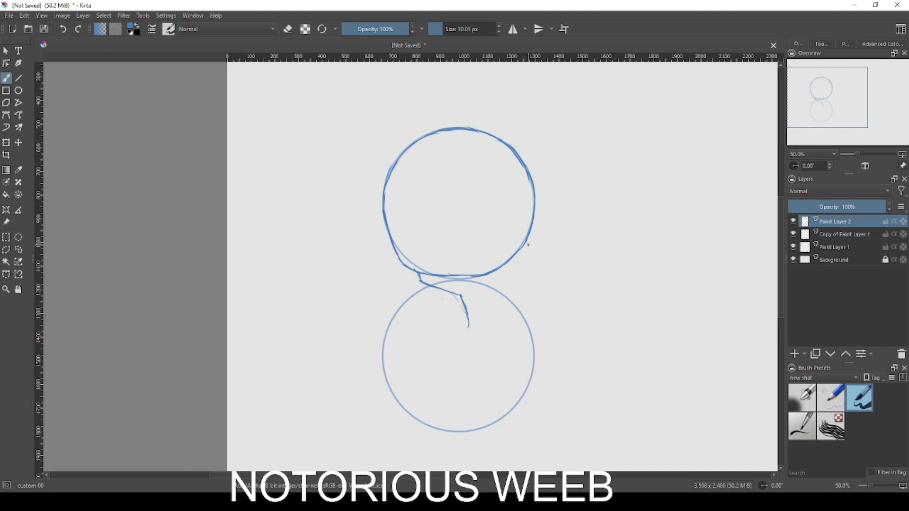
Sketch a raised arm with a rounded end beside the head and a curved back line running down from it.
{"action": "left_click_drag", "start_coordinate": [527, 243], "coordinate": [537, 231]}
{"action": "mouse_move", "coordinate": [535, 295]}
{"action": "left_mouse_down"}
{"action": "mouse_move", "coordinate": [530, 272]}
{"action": "mouse_move", "coordinate": [522, 276]}
{"action": "left_mouse_up"}
{"action": "mouse_move", "coordinate": [530, 238]}
{"action": "left_mouse_down"}
{"action": "mouse_move", "coordinate": [548, 223]}
{"action": "mouse_move", "coordinate": [555, 231]}
{"action": "mouse_move", "coordinate": [522, 276]}
{"action": "left_mouse_up"}
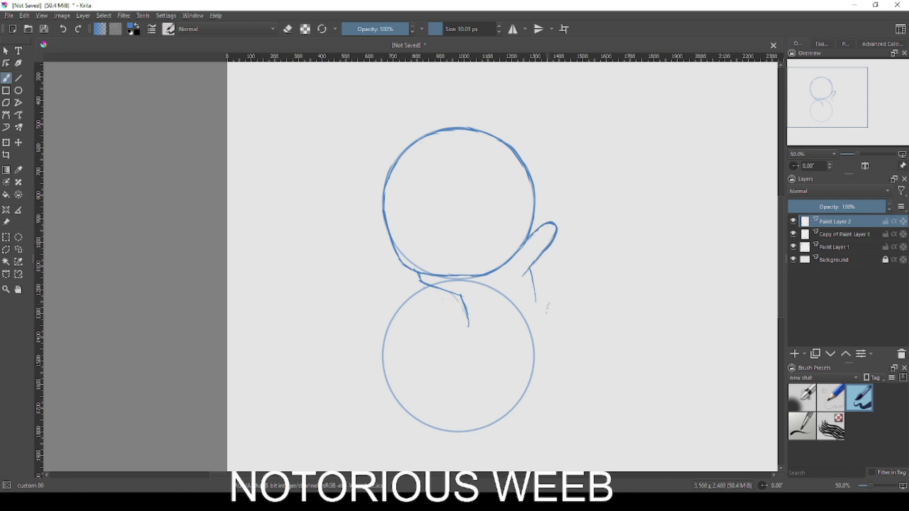
{"action": "mouse_move", "coordinate": [537, 303]}
{"action": "left_mouse_down"}
{"action": "mouse_move", "coordinate": [530, 349]}
{"action": "mouse_move", "coordinate": [510, 382]}
{"action": "left_mouse_up"}
{"action": "left_click", "coordinate": [843, 234]}
{"action": "left_click", "coordinate": [8, 143]}
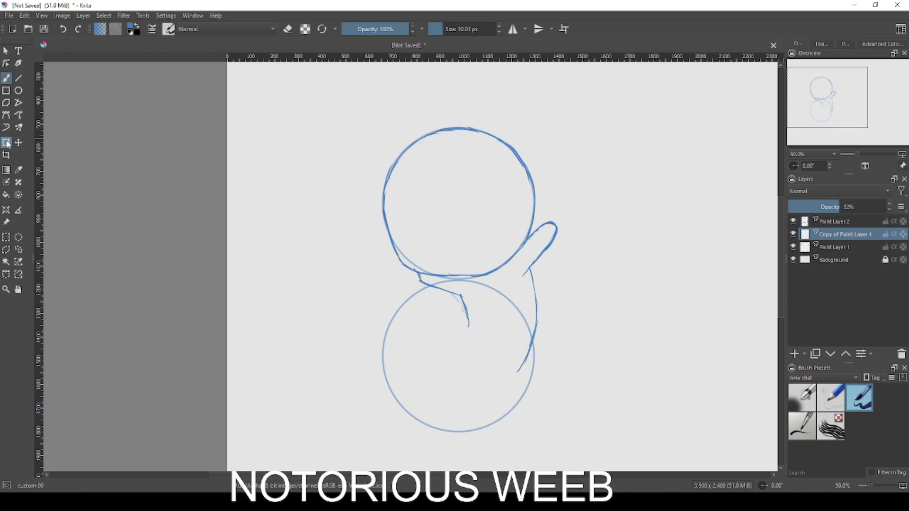
{"action": "left_click", "coordinate": [826, 222]}
{"action": "key", "text": "b"}
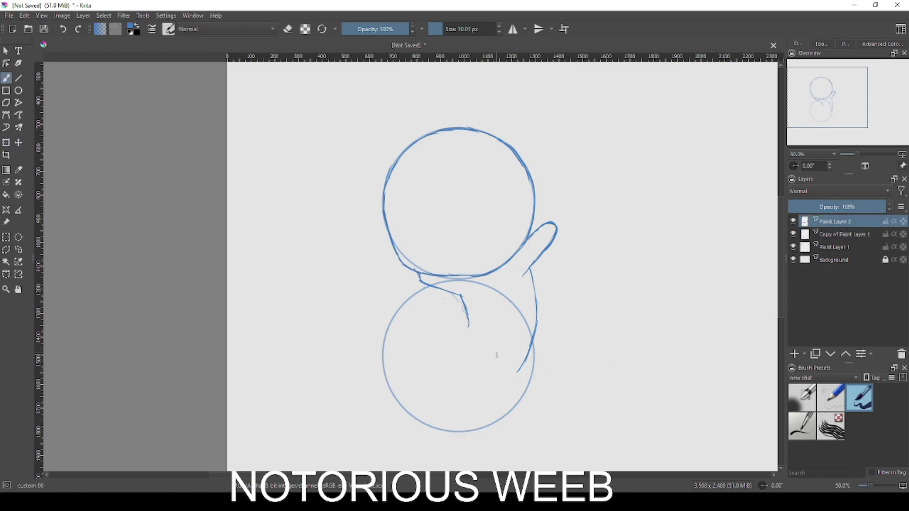
Sketch the rounded bent leg and the pointed second leg to close the lower body.
{"action": "mouse_move", "coordinate": [505, 341]}
{"action": "left_mouse_down"}
{"action": "mouse_move", "coordinate": [503, 377]}
{"action": "mouse_move", "coordinate": [520, 363]}
{"action": "mouse_move", "coordinate": [491, 338]}
{"action": "left_mouse_up"}
{"action": "mouse_move", "coordinate": [466, 307]}
{"action": "left_mouse_down"}
{"action": "mouse_move", "coordinate": [475, 328]}
{"action": "mouse_move", "coordinate": [465, 327]}
{"action": "mouse_move", "coordinate": [468, 352]}
{"action": "mouse_move", "coordinate": [501, 342]}
{"action": "left_mouse_up"}
{"action": "key", "text": "ctrl+z"}
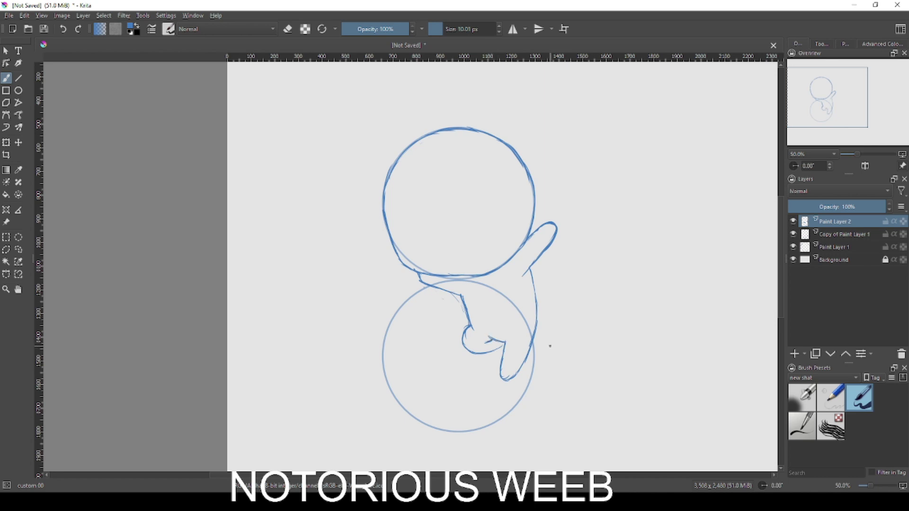
Move the circle on Copy of Paint Layer 1 away from the figure to the empty right side of the canvas.
{"action": "scroll", "coordinate": [465, 320], "scroll_direction": "down", "scroll_amount": 2}
{"action": "left_click_drag", "start_coordinate": [465, 320], "coordinate": [312, 296]}
{"action": "left_click", "coordinate": [836, 237]}
{"action": "key", "text": "t"}
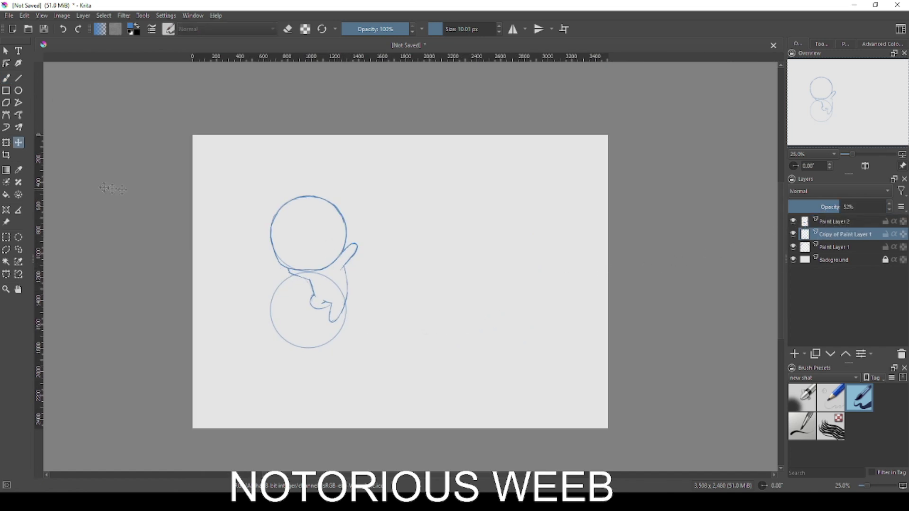
{"action": "key", "text": "ctrl+t"}
{"action": "left_click_drag", "start_coordinate": [325, 330], "coordinate": [568, 336]}
Move the Paint Layer 1 circle next to the other circle and place a horizontal guide along their upper edges.
{"action": "left_click", "coordinate": [832, 243]}
{"action": "left_click", "coordinate": [336, 239]}
{"action": "mouse_move", "coordinate": [330, 239]}
{"action": "left_mouse_down"}
{"action": "mouse_move", "coordinate": [473, 284]}
{"action": "mouse_move", "coordinate": [483, 327]}
{"action": "left_mouse_up"}
{"action": "left_click_drag", "start_coordinate": [495, 242], "coordinate": [495, 315]}
{"action": "left_click_drag", "start_coordinate": [596, 60], "coordinate": [577, 273]}
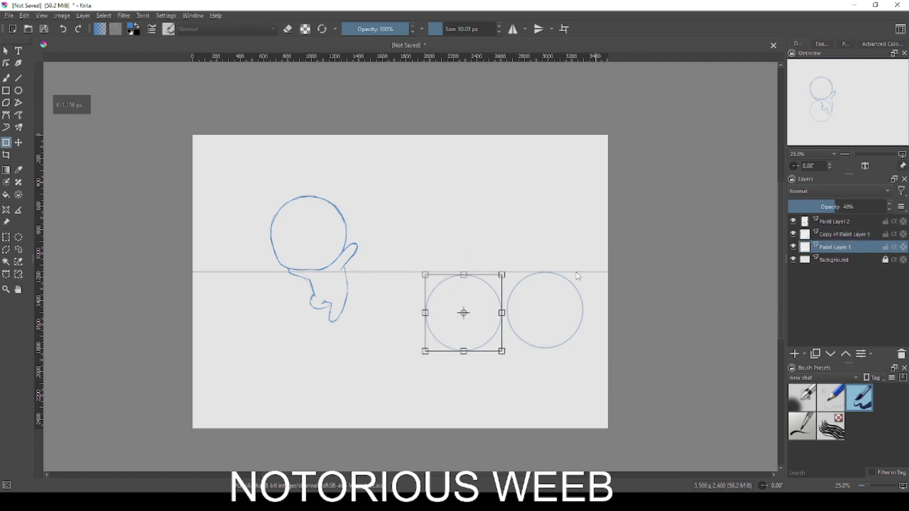
Nudge the Paint Layer 1 circle until it lines up with the guide and touches the neighbouring circle.
{"action": "scroll", "coordinate": [578, 276], "scroll_direction": "up", "scroll_amount": 3}
{"action": "left_click_drag", "start_coordinate": [474, 319], "coordinate": [479, 320]}
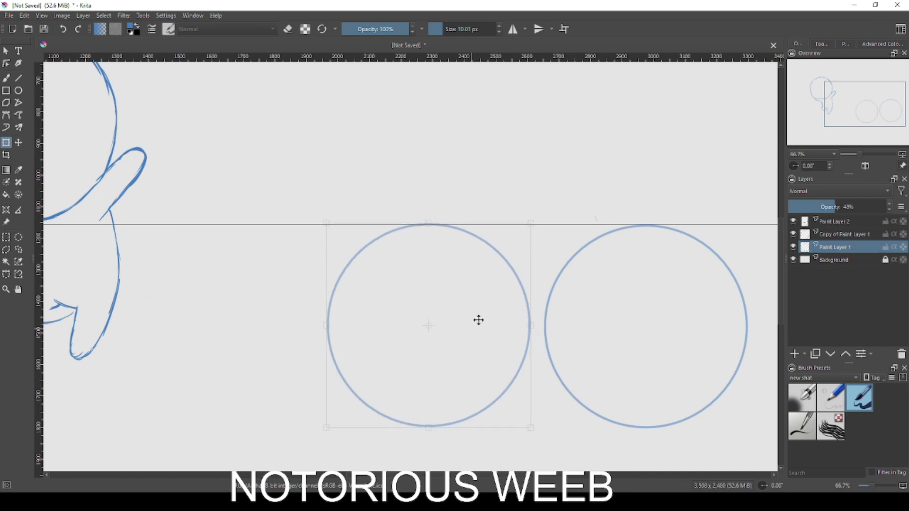
{"action": "left_click_drag", "start_coordinate": [470, 365], "coordinate": [486, 369]}
{"action": "scroll", "coordinate": [570, 273], "scroll_direction": "down", "scroll_amount": 3}
On Paint Layer 2, trace the left guide circle with the brush as the second figure's head, leaving a gap where the circles meet.
{"action": "key", "text": "b"}
{"action": "scroll", "coordinate": [545, 294], "scroll_direction": "up", "scroll_amount": 2}
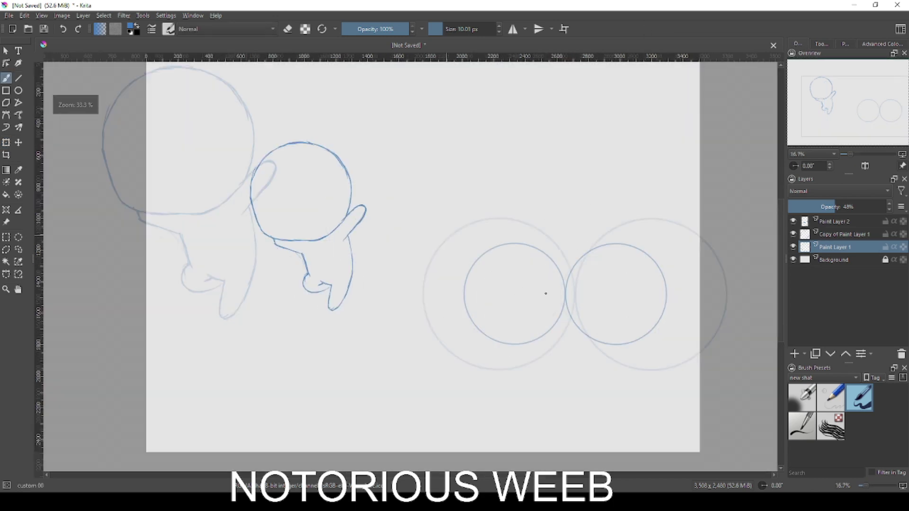
{"action": "scroll", "coordinate": [546, 293], "scroll_direction": "up", "scroll_amount": 1}
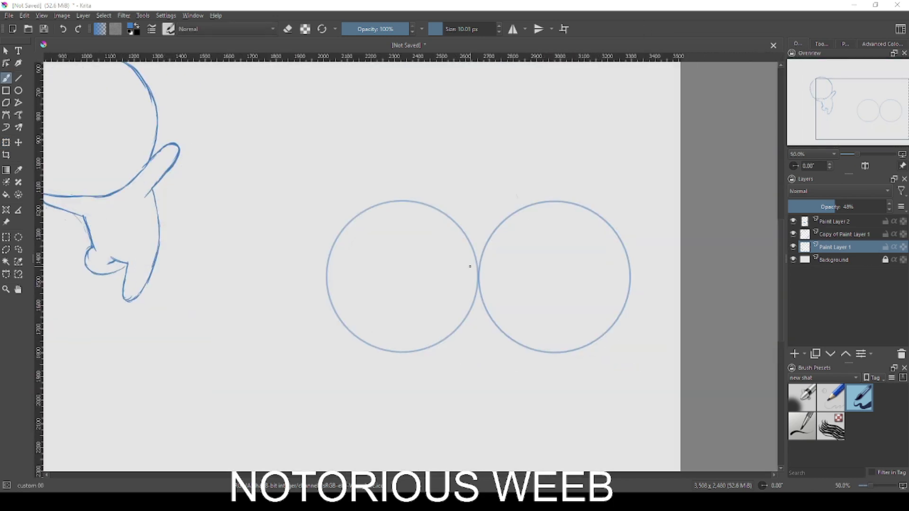
{"action": "key", "text": "Page_Up"}
{"action": "key", "text": "Page_Up"}
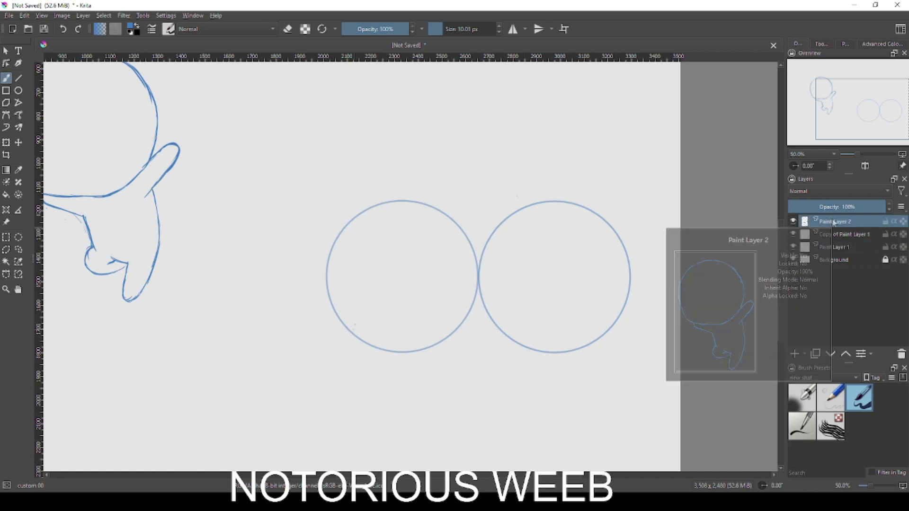
{"action": "mouse_move", "coordinate": [334, 304]}
{"action": "left_mouse_down"}
{"action": "mouse_move", "coordinate": [338, 240]}
{"action": "mouse_move", "coordinate": [381, 212]}
{"action": "left_mouse_up"}
{"action": "key", "text": "ctrl+z"}
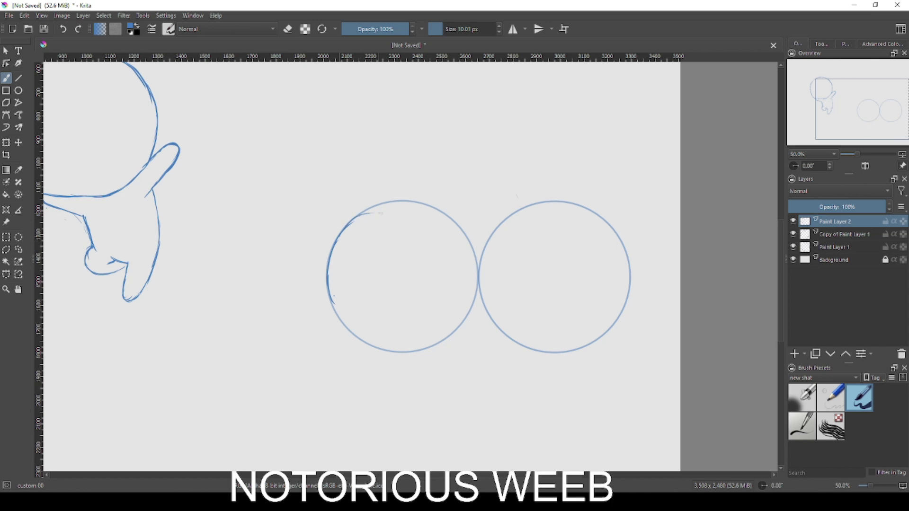
{"action": "mouse_move", "coordinate": [333, 299]}
{"action": "left_mouse_down"}
{"action": "mouse_move", "coordinate": [359, 338]}
{"action": "mouse_move", "coordinate": [387, 348]}
{"action": "mouse_move", "coordinate": [415, 341]}
{"action": "mouse_move", "coordinate": [430, 352]}
{"action": "mouse_move", "coordinate": [414, 353]}
{"action": "mouse_move", "coordinate": [440, 343]}
{"action": "mouse_move", "coordinate": [430, 334]}
{"action": "mouse_move", "coordinate": [468, 319]}
{"action": "left_mouse_up"}
{"action": "mouse_move", "coordinate": [365, 218]}
{"action": "left_mouse_down"}
{"action": "mouse_move", "coordinate": [394, 211]}
{"action": "mouse_move", "coordinate": [390, 199]}
{"action": "mouse_move", "coordinate": [436, 205]}
{"action": "mouse_move", "coordinate": [469, 247]}
{"action": "left_mouse_up"}
{"action": "left_click", "coordinate": [829, 236]}
{"action": "left_click", "coordinate": [6, 142]}
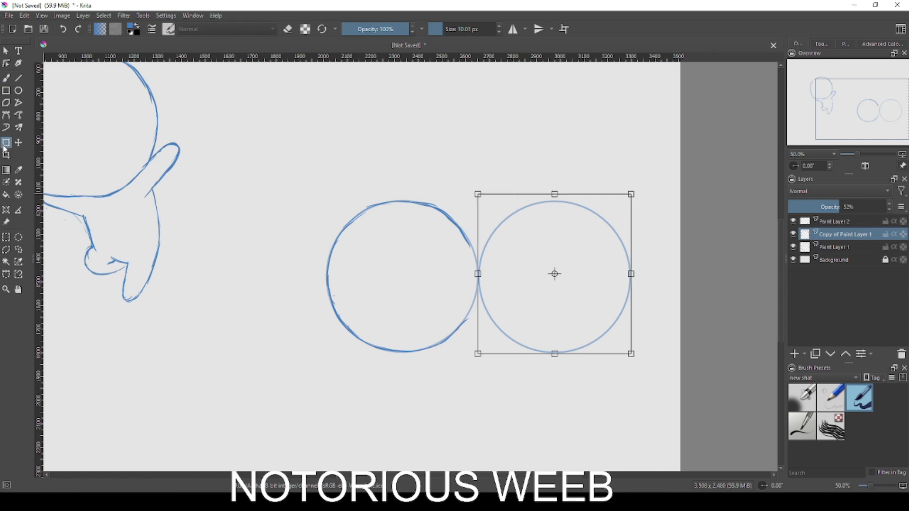
{"action": "key", "text": "Page_Down"}
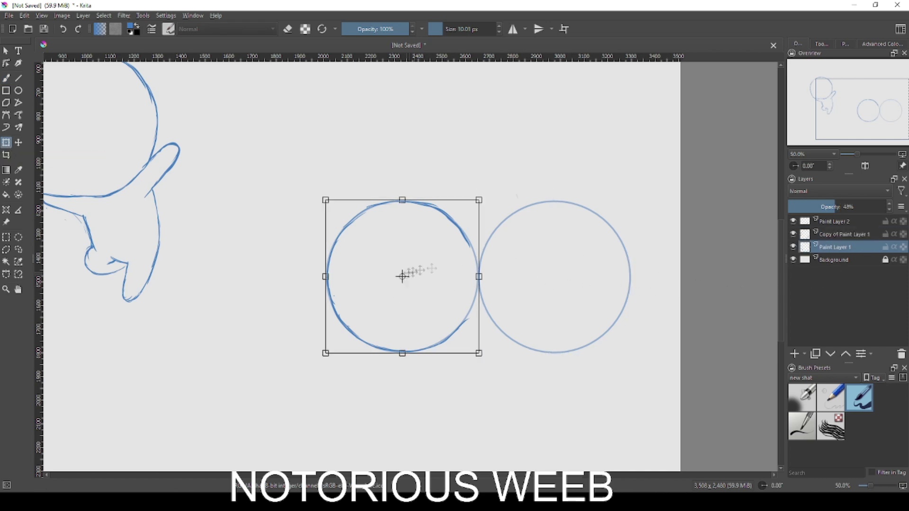
{"action": "left_click", "coordinate": [833, 222]}
{"action": "key", "text": "b"}
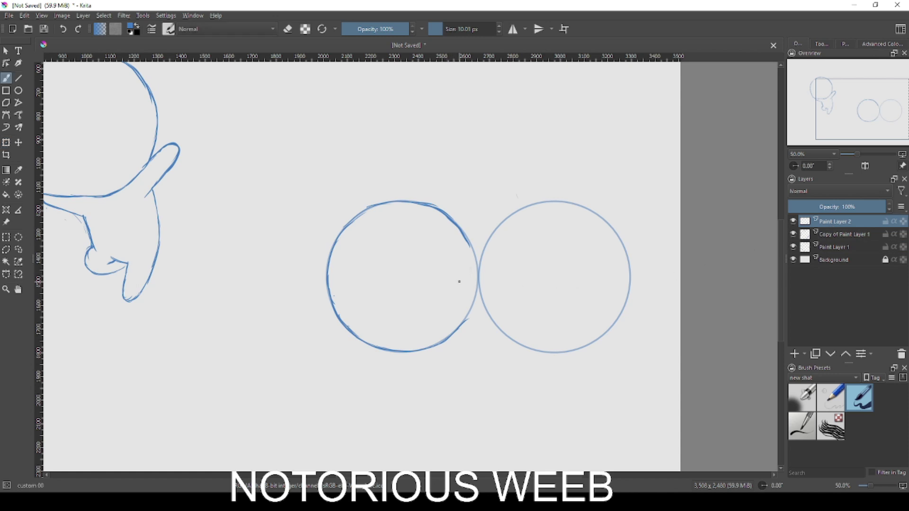
Sketch the two lines of an arm crossing where the circles meet and extend the head outline toward them.
{"action": "mouse_move", "coordinate": [467, 243]}
{"action": "left_mouse_down"}
{"action": "mouse_move", "coordinate": [477, 268]}
{"action": "mouse_move", "coordinate": [446, 273]}
{"action": "mouse_move", "coordinate": [455, 272]}
{"action": "left_mouse_up"}
{"action": "left_click_drag", "start_coordinate": [435, 297], "coordinate": [512, 295]}
{"action": "key", "text": "ctrl+z"}
{"action": "left_click_drag", "start_coordinate": [462, 321], "coordinate": [473, 304]}
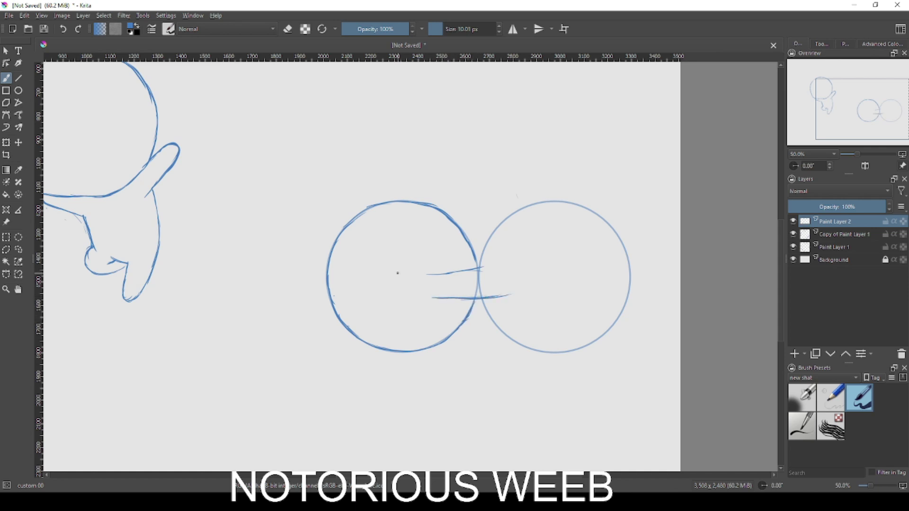
{"action": "left_click", "coordinate": [823, 248]}
{"action": "key", "text": "ctrl+t"}
{"action": "left_click", "coordinate": [832, 234]}
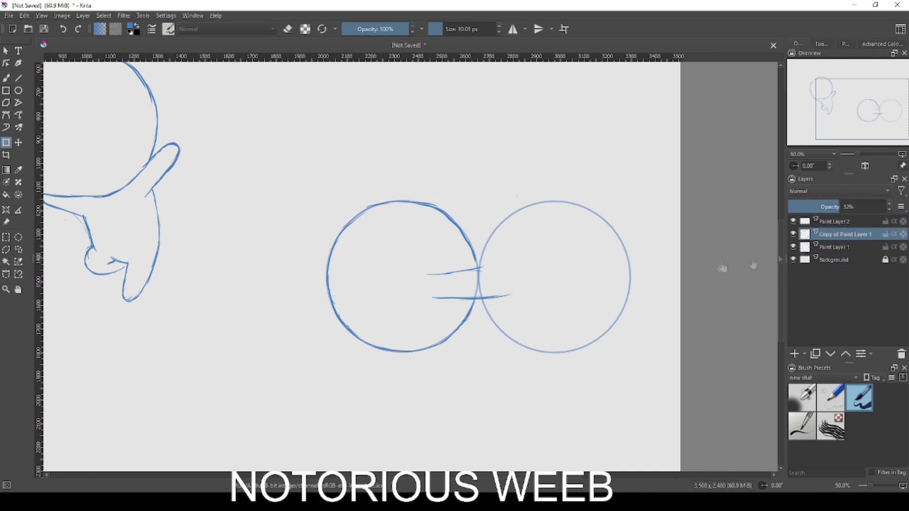
{"action": "key", "text": "ctrl+t"}
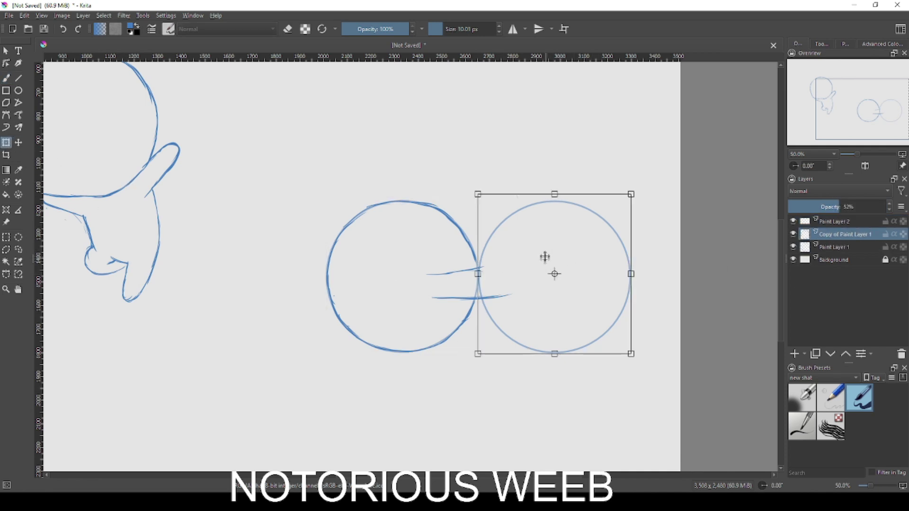
{"action": "key", "text": "b"}
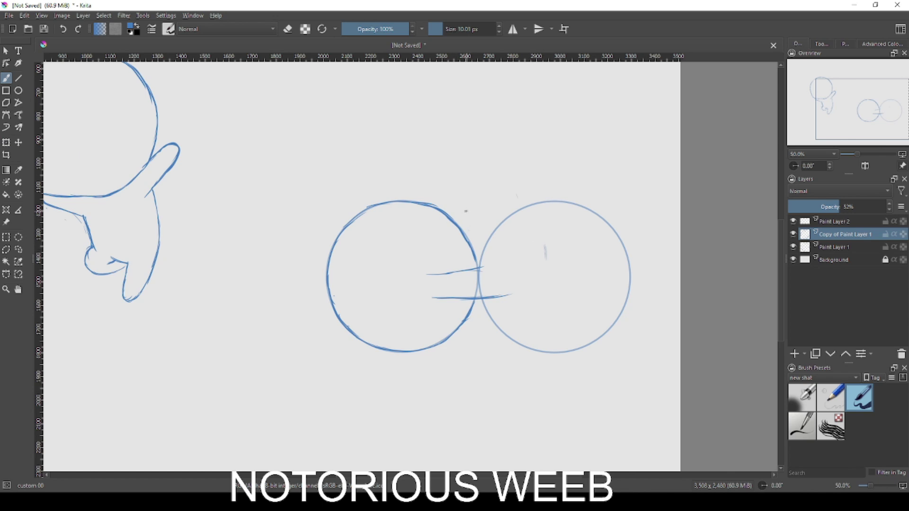
{"action": "left_click", "coordinate": [793, 221]}
{"action": "left_click", "coordinate": [793, 221]}
{"action": "left_click", "coordinate": [834, 221]}
Sketch the second figure's back and rounded torso end, plus a small rounded hand at the head's far side.
{"action": "mouse_move", "coordinate": [465, 235]}
{"action": "left_mouse_down"}
{"action": "mouse_move", "coordinate": [519, 234]}
{"action": "mouse_move", "coordinate": [524, 219]}
{"action": "mouse_move", "coordinate": [535, 221]}
{"action": "mouse_move", "coordinate": [554, 244]}
{"action": "left_mouse_up"}
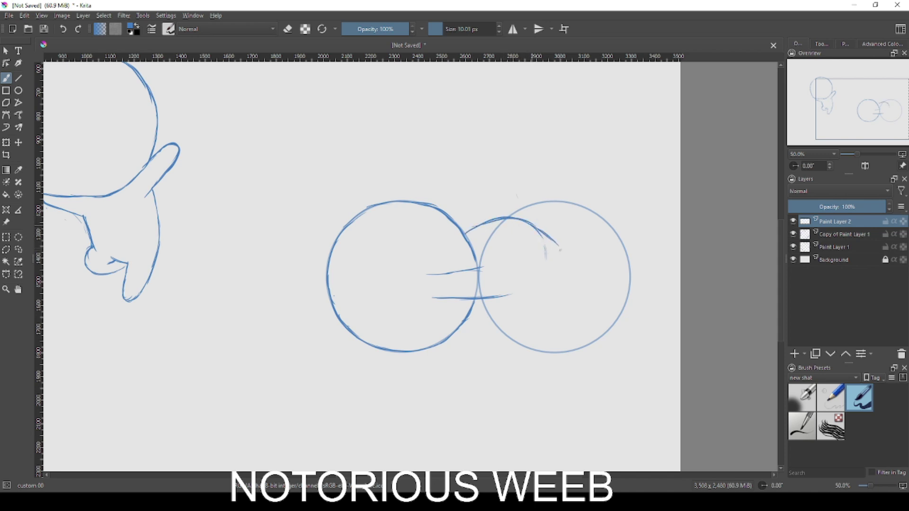
{"action": "mouse_move", "coordinate": [495, 298]}
{"action": "left_mouse_down"}
{"action": "mouse_move", "coordinate": [547, 288]}
{"action": "mouse_move", "coordinate": [550, 280]}
{"action": "mouse_move", "coordinate": [534, 290]}
{"action": "mouse_move", "coordinate": [544, 266]}
{"action": "left_mouse_up"}
{"action": "key", "text": "ctrl+z"}
{"action": "key", "text": "ctrl+z"}
{"action": "mouse_move", "coordinate": [325, 263]}
{"action": "left_mouse_down"}
{"action": "mouse_move", "coordinate": [308, 260]}
{"action": "mouse_move", "coordinate": [312, 279]}
{"action": "mouse_move", "coordinate": [327, 287]}
{"action": "left_mouse_up"}
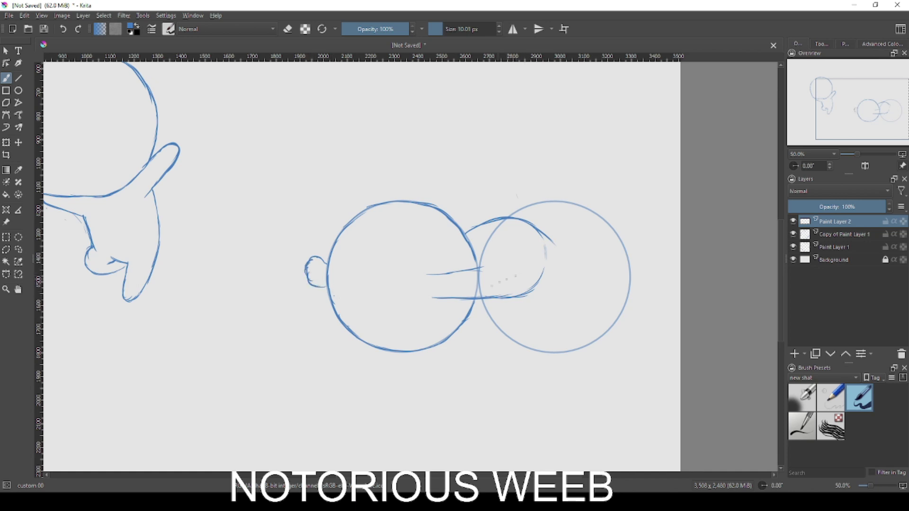
Erase the torso's rounded lower end and redraw it as a slimmer curve joining the back to the arm line.
{"action": "key", "text": "e"}
{"action": "mouse_move", "coordinate": [483, 308]}
{"action": "left_mouse_down", "text": "shift"}
{"action": "mouse_move", "coordinate": [543, 278]}
{"action": "mouse_move", "coordinate": [457, 300]}
{"action": "mouse_move", "coordinate": [510, 280]}
{"action": "left_mouse_up", "text": "shift"}
{"action": "key", "text": "e"}
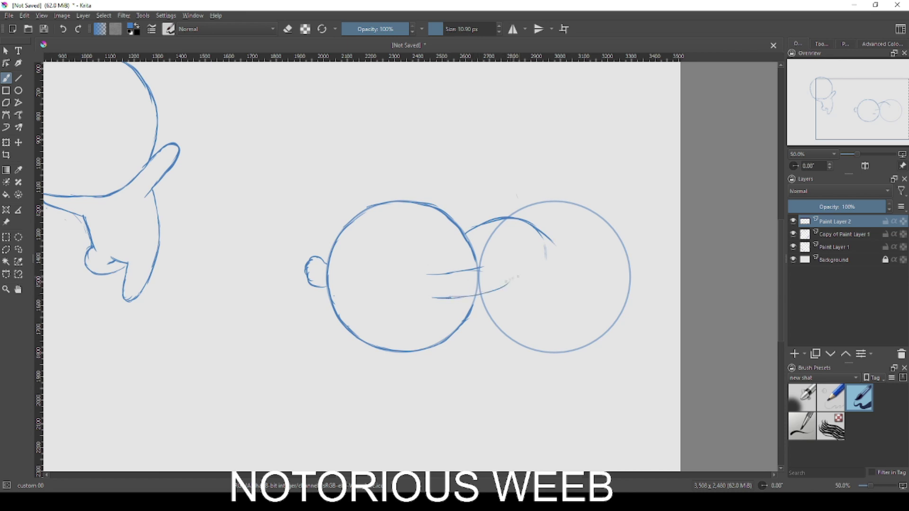
{"action": "mouse_move", "coordinate": [543, 239]}
{"action": "left_mouse_down"}
{"action": "mouse_move", "coordinate": [540, 257]}
{"action": "mouse_move", "coordinate": [509, 284]}
{"action": "left_mouse_up"}
Sketch two trailing legs behind the torso and close the extended arm with a rounded hand.
{"action": "mouse_move", "coordinate": [497, 292]}
{"action": "left_mouse_down"}
{"action": "mouse_move", "coordinate": [543, 319]}
{"action": "mouse_move", "coordinate": [549, 306]}
{"action": "left_mouse_up"}
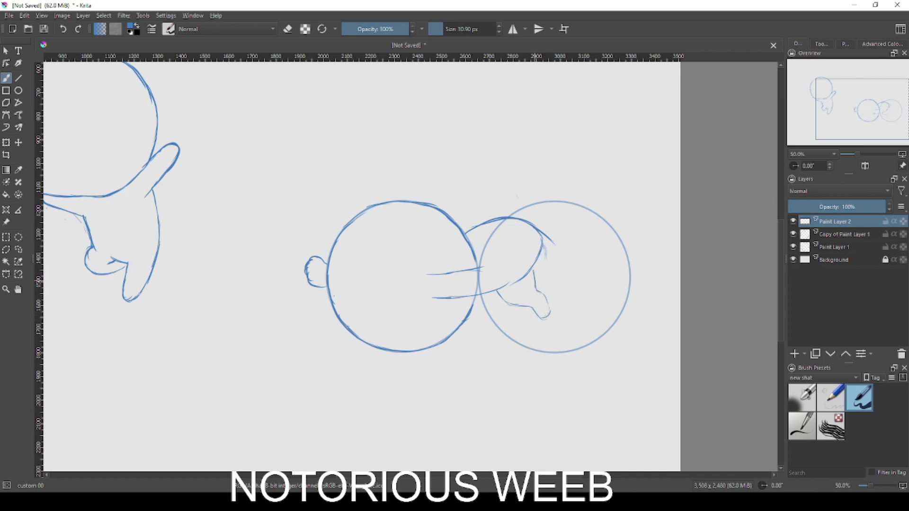
{"action": "mouse_move", "coordinate": [530, 273]}
{"action": "left_mouse_down"}
{"action": "mouse_move", "coordinate": [550, 281]}
{"action": "mouse_move", "coordinate": [545, 255]}
{"action": "mouse_move", "coordinate": [542, 266]}
{"action": "mouse_move", "coordinate": [559, 271]}
{"action": "mouse_move", "coordinate": [547, 272]}
{"action": "mouse_move", "coordinate": [575, 252]}
{"action": "mouse_move", "coordinate": [572, 261]}
{"action": "mouse_move", "coordinate": [557, 270]}
{"action": "mouse_move", "coordinate": [591, 231]}
{"action": "mouse_move", "coordinate": [563, 224]}
{"action": "left_mouse_up"}
{"action": "key", "text": "ctrl+z"}
{"action": "key", "text": "ctrl+z"}
{"action": "mouse_move", "coordinate": [555, 243]}
{"action": "left_mouse_down"}
{"action": "mouse_move", "coordinate": [570, 230]}
{"action": "mouse_move", "coordinate": [588, 233]}
{"action": "left_mouse_up"}
{"action": "mouse_move", "coordinate": [422, 273]}
{"action": "left_mouse_down"}
{"action": "mouse_move", "coordinate": [422, 293]}
{"action": "mouse_move", "coordinate": [443, 296]}
{"action": "left_mouse_up"}
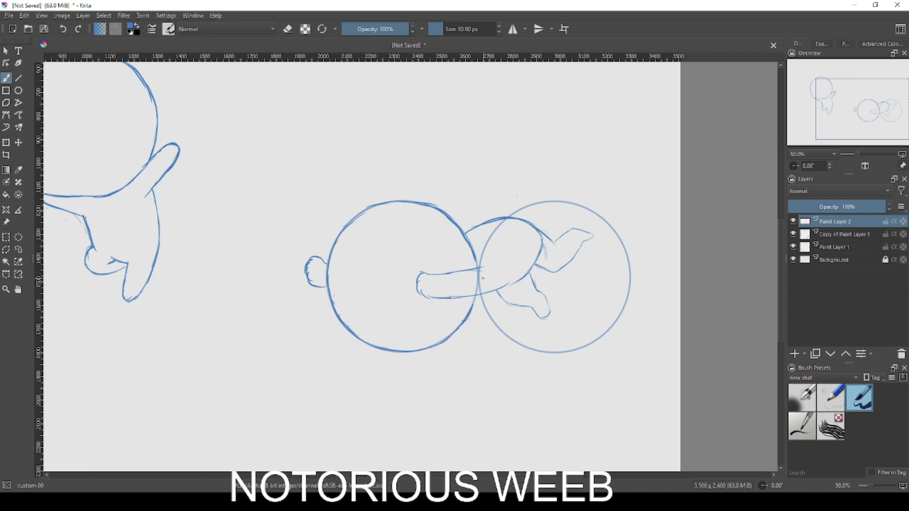
{"action": "left_click_drag", "start_coordinate": [429, 274], "coordinate": [477, 269]}
Add a new paint layer above the sketch and hide the two guide-circle layers.
{"action": "left_click", "coordinate": [794, 353]}
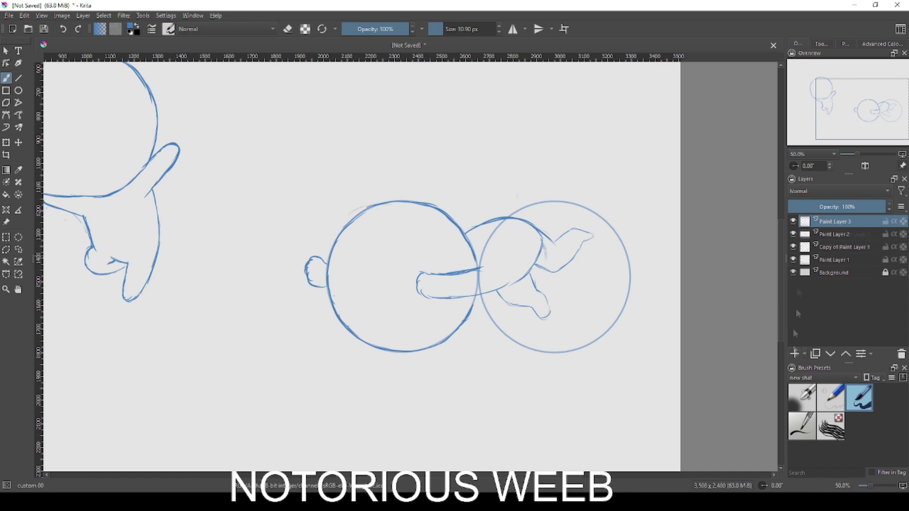
{"action": "left_click", "coordinate": [793, 235]}
{"action": "left_click", "coordinate": [793, 247]}
{"action": "left_click", "coordinate": [793, 259]}
{"action": "left_click", "coordinate": [793, 221]}
{"action": "left_click", "coordinate": [793, 235]}
{"action": "left_click", "coordinate": [793, 222]}
Lower the opacity of Paint Layer 2 to 58%.
{"action": "left_click", "coordinate": [834, 235]}
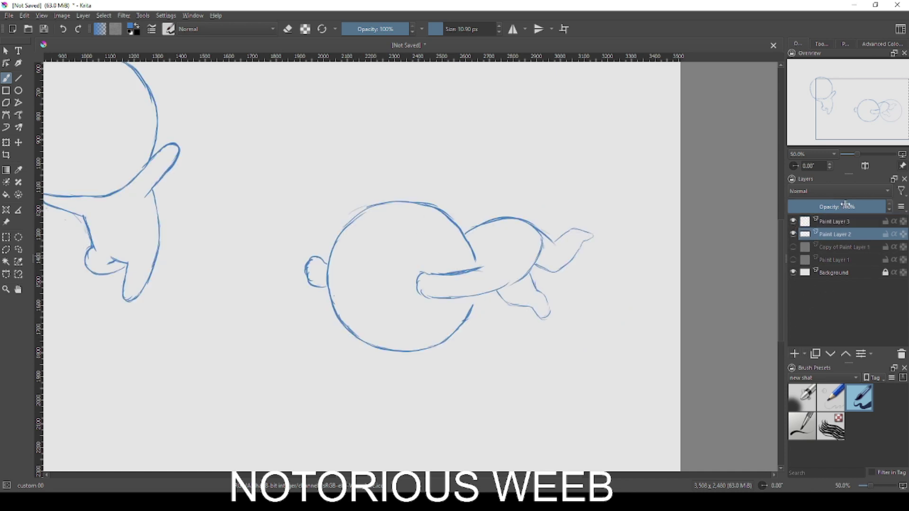
{"action": "left_click", "coordinate": [845, 206]}
Set the brush smoothing to Stabilizer and enable Snap to Assistants.
{"action": "left_click", "coordinate": [822, 44]}
{"action": "left_click", "coordinate": [871, 67]}
{"action": "left_click", "coordinate": [865, 88]}
{"action": "scroll", "coordinate": [457, 178], "scroll_direction": "down", "scroll_amount": 1}
{"action": "scroll", "coordinate": [335, 176], "scroll_direction": "up", "scroll_amount": 1}
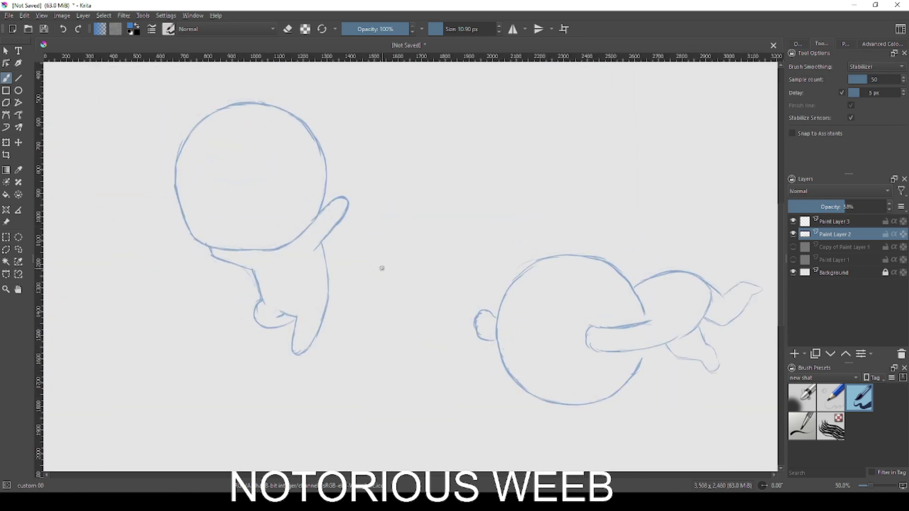
{"action": "left_click", "coordinate": [792, 133]}
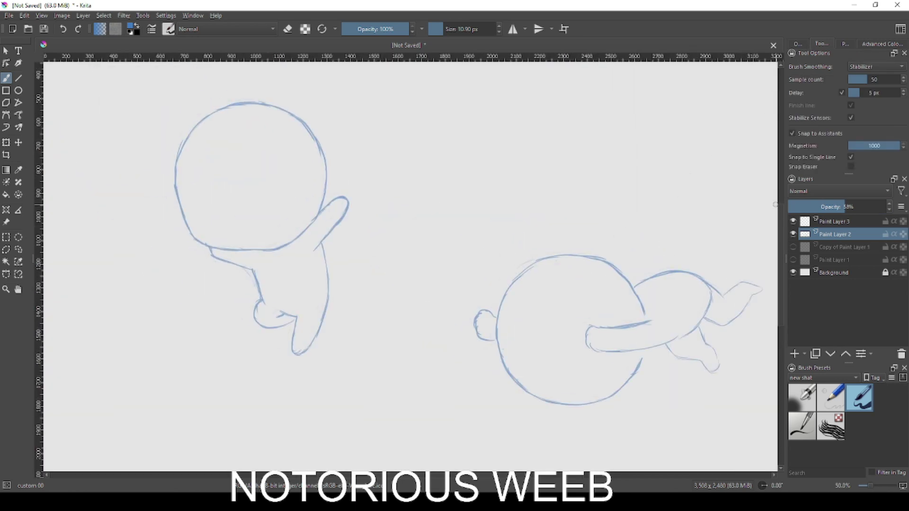
Switch the brush colour to black, make Paint Layer 3 active and reduce the brush size to 7 px.
{"action": "key", "text": "x"}
{"action": "left_click_drag", "start_coordinate": [289, 226], "coordinate": [400, 183]}
{"action": "scroll", "coordinate": [329, 260], "scroll_direction": "up", "scroll_amount": 2}
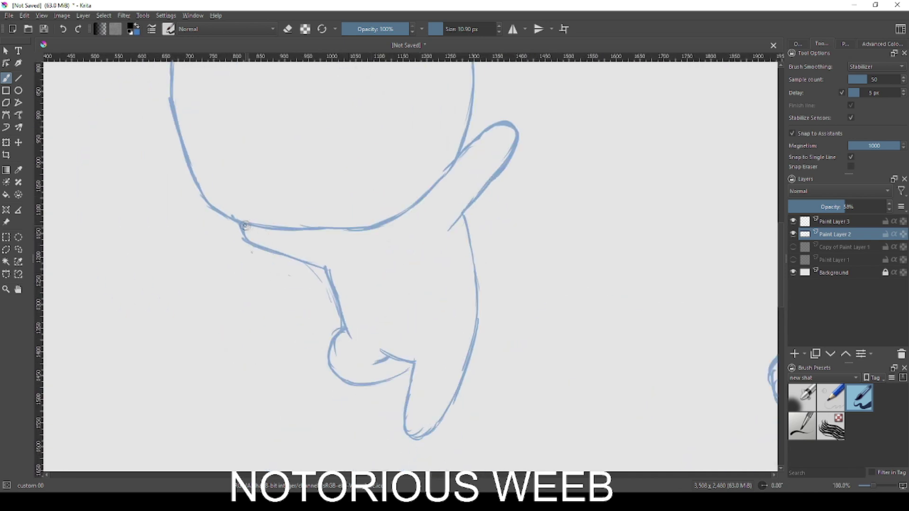
{"action": "key", "text": "Page_Up"}
{"action": "key", "text": "ctrl+z"}
{"action": "key", "text": "bracketleft"}
{"action": "key", "text": "bracketleft"}
{"action": "key", "text": "bracketleft"}
Ink the first figure's contour from the underside of the head along the slanted line to the chest corner.
{"action": "mouse_move", "coordinate": [243, 225]}
{"action": "left_mouse_down"}
{"action": "mouse_move", "coordinate": [247, 239]}
{"action": "mouse_move", "coordinate": [271, 247]}
{"action": "mouse_move", "coordinate": [260, 247]}
{"action": "left_mouse_up"}
{"action": "key", "text": "ctrl+z"}
{"action": "key", "text": "ctrl+z"}
{"action": "key", "text": "ctrl+z"}
{"action": "mouse_move", "coordinate": [248, 239]}
{"action": "left_mouse_down"}
{"action": "mouse_move", "coordinate": [331, 264]}
{"action": "mouse_move", "coordinate": [290, 254]}
{"action": "mouse_move", "coordinate": [329, 265]}
{"action": "mouse_move", "coordinate": [321, 263]}
{"action": "mouse_move", "coordinate": [347, 316]}
{"action": "left_mouse_up"}
{"action": "key", "text": "ctrl+z"}
{"action": "key", "text": "ctrl+z"}
{"action": "key", "text": "ctrl+z"}
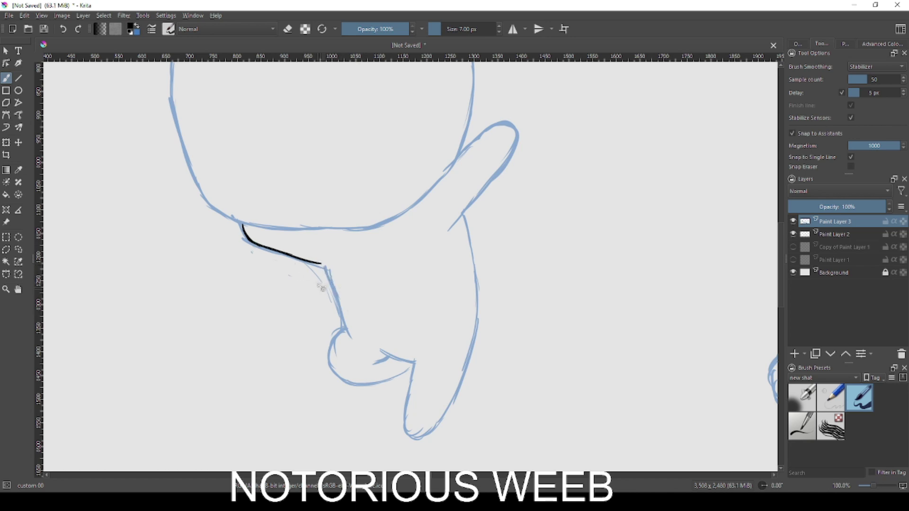
Ink the chest corner and the front line down to the start of the bent leg.
{"action": "left_click_drag", "start_coordinate": [322, 264], "coordinate": [341, 288]}
{"action": "key", "text": "ctrl+z"}
{"action": "key", "text": "ctrl+z"}
{"action": "mouse_move", "coordinate": [311, 261]}
{"action": "left_mouse_down"}
{"action": "mouse_move", "coordinate": [347, 331]}
{"action": "mouse_move", "coordinate": [345, 322]}
{"action": "mouse_move", "coordinate": [331, 340]}
{"action": "left_mouse_up"}
{"action": "key", "text": "ctrl+z"}
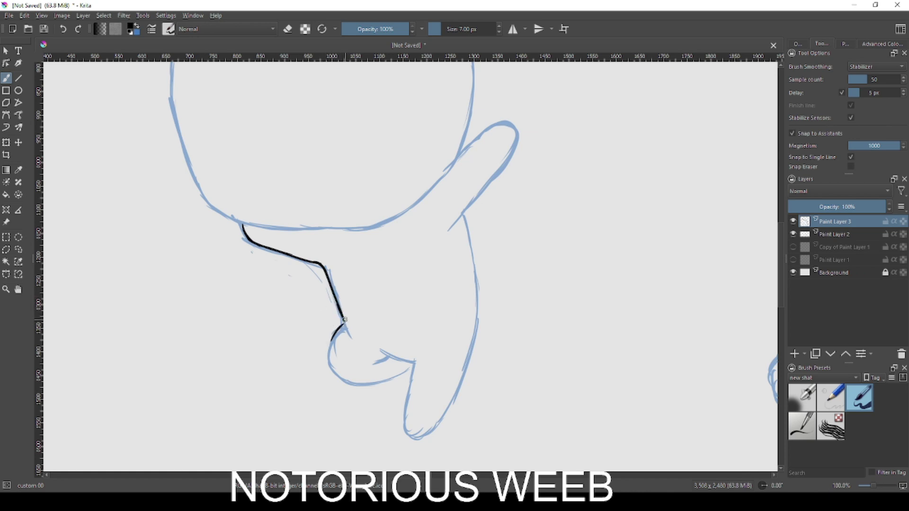
Ink the rounded contour of the bent leg and the small forked crease between the legs.
{"action": "mouse_move", "coordinate": [330, 288]}
{"action": "left_mouse_down"}
{"action": "mouse_move", "coordinate": [344, 322]}
{"action": "mouse_move", "coordinate": [340, 307]}
{"action": "mouse_move", "coordinate": [327, 355]}
{"action": "left_mouse_up"}
{"action": "key", "text": "ctrl+z"}
{"action": "key", "text": "ctrl+z"}
{"action": "left_click_drag", "start_coordinate": [344, 324], "coordinate": [327, 365]}
{"action": "key", "text": "ctrl+z"}
{"action": "mouse_move", "coordinate": [344, 323]}
{"action": "left_mouse_down"}
{"action": "mouse_move", "coordinate": [332, 353]}
{"action": "mouse_move", "coordinate": [376, 382]}
{"action": "left_mouse_up"}
{"action": "key", "text": "ctrl+z"}
{"action": "key", "text": "ctrl+z"}
{"action": "mouse_move", "coordinate": [330, 359]}
{"action": "left_mouse_down"}
{"action": "mouse_move", "coordinate": [374, 381]}
{"action": "mouse_move", "coordinate": [356, 385]}
{"action": "mouse_move", "coordinate": [411, 363]}
{"action": "mouse_move", "coordinate": [402, 375]}
{"action": "mouse_move", "coordinate": [381, 351]}
{"action": "mouse_move", "coordinate": [415, 363]}
{"action": "left_mouse_up"}
{"action": "key", "text": "ctrl+z"}
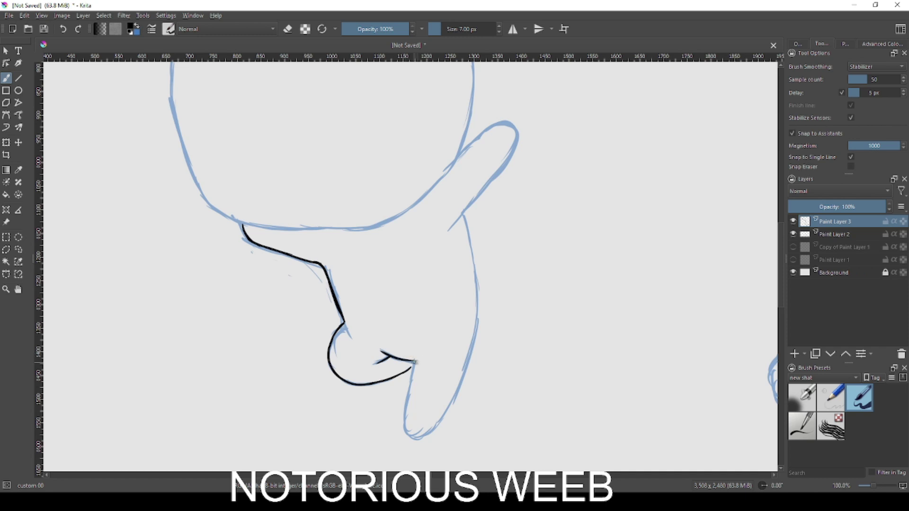
Redo the crease between the first figure's legs and ink the front contour of the straight leg.
{"action": "key", "text": "ctrl+z"}
{"action": "key", "text": "ctrl+z"}
{"action": "left_click_drag", "start_coordinate": [371, 373], "coordinate": [397, 356]}
{"action": "left_click_drag", "start_coordinate": [401, 419], "coordinate": [414, 363]}
{"action": "mouse_move", "coordinate": [403, 406]}
{"action": "left_mouse_down"}
{"action": "mouse_move", "coordinate": [406, 439]}
{"action": "mouse_move", "coordinate": [425, 437]}
{"action": "mouse_move", "coordinate": [466, 373]}
{"action": "left_mouse_up"}
{"action": "key", "text": "ctrl+z"}
{"action": "key", "text": "ctrl+z"}
Ink the first figure's back line from the raised arm down to the foot, and outline the raised arm.
{"action": "mouse_move", "coordinate": [425, 435]}
{"action": "left_mouse_down"}
{"action": "mouse_move", "coordinate": [468, 364]}
{"action": "mouse_move", "coordinate": [480, 313]}
{"action": "left_mouse_up"}
{"action": "key", "text": "ctrl+z"}
{"action": "left_click_drag", "start_coordinate": [463, 216], "coordinate": [477, 312]}
{"action": "key", "text": "ctrl+z"}
{"action": "left_click_drag", "start_coordinate": [474, 277], "coordinate": [473, 331]}
{"action": "left_click_drag", "start_coordinate": [475, 277], "coordinate": [475, 345]}
{"action": "key", "text": "ctrl+z"}
{"action": "mouse_move", "coordinate": [449, 230]}
{"action": "left_mouse_down"}
{"action": "mouse_move", "coordinate": [490, 184]}
{"action": "mouse_move", "coordinate": [512, 141]}
{"action": "mouse_move", "coordinate": [474, 142]}
{"action": "mouse_move", "coordinate": [492, 125]}
{"action": "mouse_move", "coordinate": [510, 128]}
{"action": "mouse_move", "coordinate": [492, 175]}
{"action": "mouse_move", "coordinate": [502, 123]}
{"action": "mouse_move", "coordinate": [444, 330]}
{"action": "left_mouse_up"}
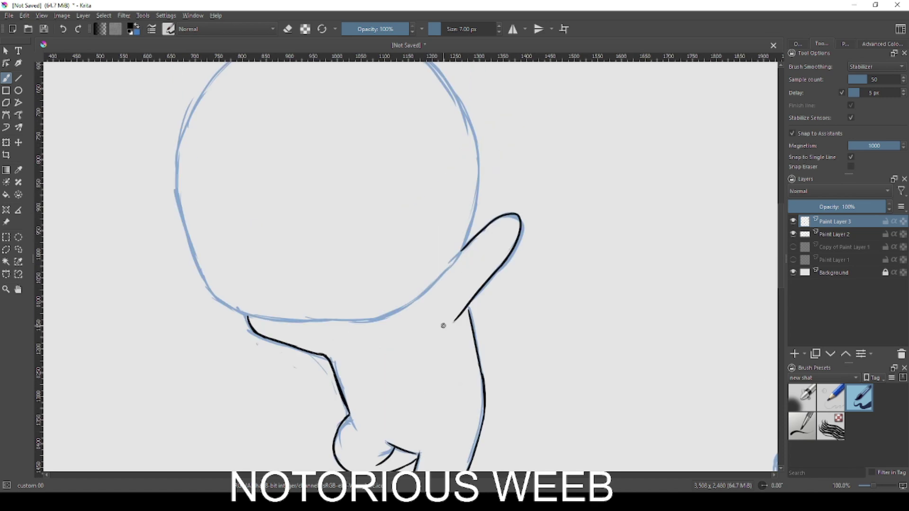
Ink the underside of the first figure's head above the shoulders.
{"action": "left_click_drag", "start_coordinate": [247, 315], "coordinate": [319, 325]}
{"action": "key", "text": "ctrl+z"}
{"action": "mouse_move", "coordinate": [225, 305]}
{"action": "left_mouse_down"}
{"action": "mouse_move", "coordinate": [324, 322]}
{"action": "mouse_move", "coordinate": [386, 311]}
{"action": "left_mouse_up"}
{"action": "key", "text": "ctrl+z"}
{"action": "key", "text": "ctrl+z"}
{"action": "left_click_drag", "start_coordinate": [328, 320], "coordinate": [394, 313]}
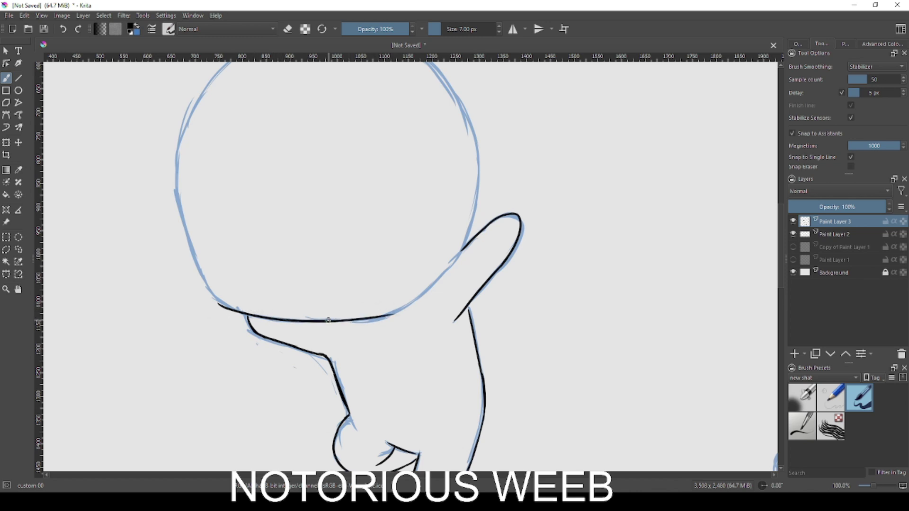
{"action": "key", "text": "ctrl+z"}
Ink the left cheek and left side of the first figure's head.
{"action": "mouse_move", "coordinate": [241, 310]}
{"action": "left_mouse_down"}
{"action": "mouse_move", "coordinate": [206, 288]}
{"action": "mouse_move", "coordinate": [177, 201]}
{"action": "left_mouse_up"}
{"action": "key", "text": "ctrl+z"}
{"action": "key", "text": "ctrl+z"}
{"action": "left_click_drag", "start_coordinate": [196, 270], "coordinate": [179, 201]}
{"action": "mouse_move", "coordinate": [182, 219]}
{"action": "left_mouse_down"}
{"action": "mouse_move", "coordinate": [188, 119]}
{"action": "mouse_move", "coordinate": [183, 128]}
{"action": "left_mouse_up"}
{"action": "key", "text": "ctrl+z"}
Ink the lower-right curve of the first figure's head up to the raised arm.
{"action": "left_click_drag", "start_coordinate": [385, 316], "coordinate": [437, 269]}
{"action": "key", "text": "ctrl+z"}
{"action": "left_click_drag", "start_coordinate": [377, 317], "coordinate": [421, 291]}
{"action": "key", "text": "ctrl+z"}
{"action": "mouse_move", "coordinate": [385, 316]}
{"action": "left_mouse_down"}
{"action": "mouse_move", "coordinate": [428, 288]}
{"action": "mouse_move", "coordinate": [460, 247]}
{"action": "mouse_move", "coordinate": [429, 286]}
{"action": "mouse_move", "coordinate": [385, 316]}
{"action": "left_mouse_up"}
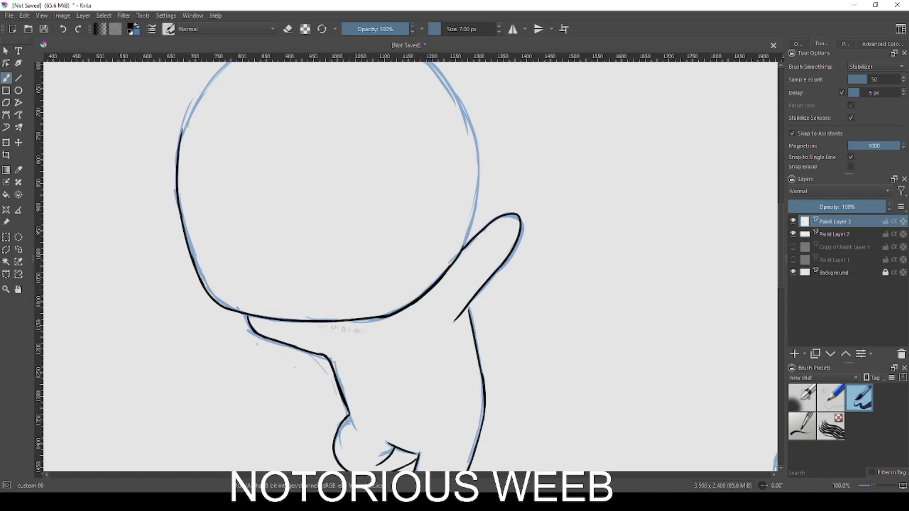
Ink the right side of the first figure's head from the raised arm up toward the crown.
{"action": "scroll", "coordinate": [349, 304], "scroll_direction": "up", "scroll_amount": 3}
{"action": "mouse_move", "coordinate": [456, 321]}
{"action": "left_mouse_down"}
{"action": "mouse_move", "coordinate": [469, 236]}
{"action": "mouse_move", "coordinate": [461, 198]}
{"action": "mouse_move", "coordinate": [472, 222]}
{"action": "mouse_move", "coordinate": [468, 208]}
{"action": "mouse_move", "coordinate": [466, 291]}
{"action": "mouse_move", "coordinate": [453, 320]}
{"action": "left_mouse_up"}
{"action": "key", "text": "ctrl+z"}
{"action": "left_click_drag", "start_coordinate": [471, 233], "coordinate": [462, 298]}
{"action": "left_click_drag", "start_coordinate": [432, 149], "coordinate": [470, 230]}
{"action": "key", "text": "ctrl+z"}
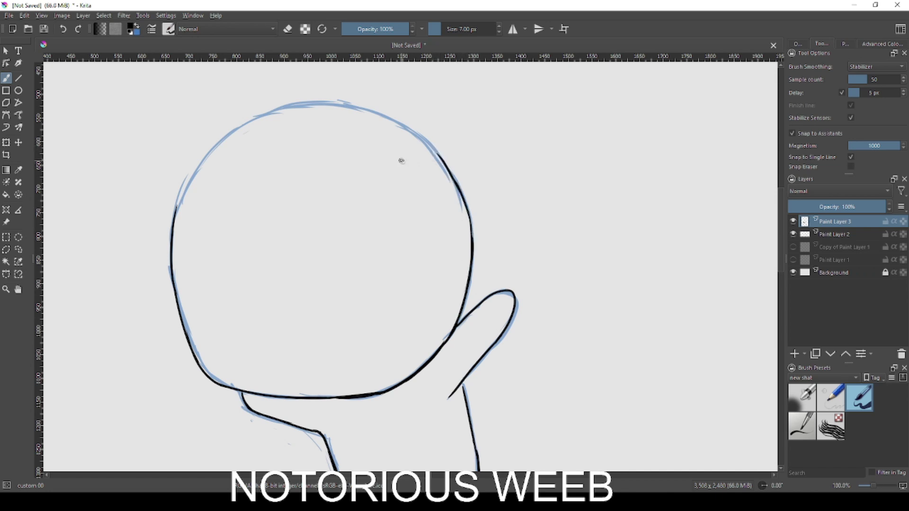
Rotate the canvas counterclockwise and ink the upper-left curve of the first figure's head.
{"action": "key", "text": "4"}
{"action": "key", "text": "4"}
{"action": "key", "text": "4"}
{"action": "key", "text": "4"}
{"action": "key", "text": "ctrl+z"}
{"action": "left_click_drag", "start_coordinate": [251, 446], "coordinate": [207, 371]}
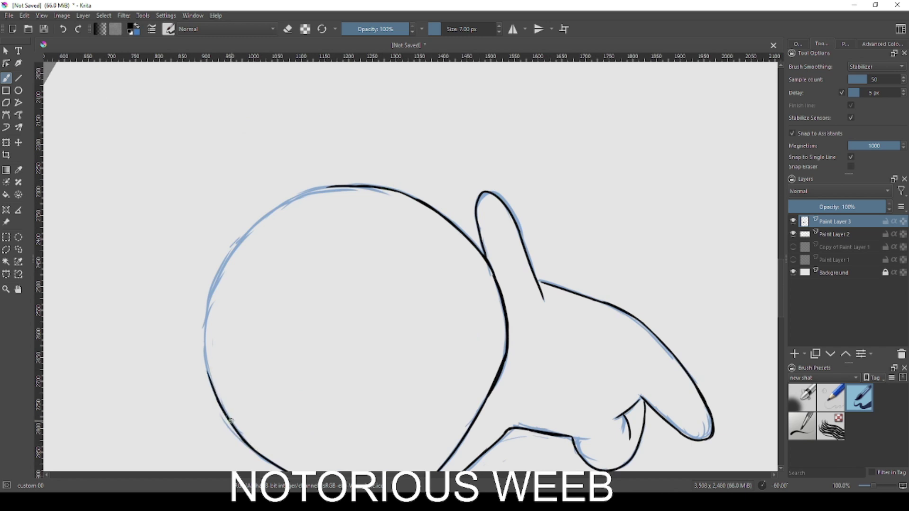
Close the first figure's head outline across the crown with the canvas rotated further, and reset the rotation.
{"action": "key", "text": "4"}
{"action": "key", "text": "4"}
{"action": "key", "text": "4"}
{"action": "mouse_move", "coordinate": [297, 433]}
{"action": "left_mouse_down"}
{"action": "mouse_move", "coordinate": [264, 345]}
{"action": "mouse_move", "coordinate": [280, 304]}
{"action": "mouse_move", "coordinate": [314, 266]}
{"action": "left_mouse_up"}
{"action": "key", "text": "ctrl+z"}
{"action": "key", "text": "ctrl+z"}
{"action": "mouse_move", "coordinate": [277, 320]}
{"action": "left_mouse_down"}
{"action": "mouse_move", "coordinate": [304, 272]}
{"action": "mouse_move", "coordinate": [278, 313]}
{"action": "left_mouse_up"}
{"action": "left_click_drag", "start_coordinate": [276, 376], "coordinate": [302, 433]}
{"action": "key", "text": "5"}
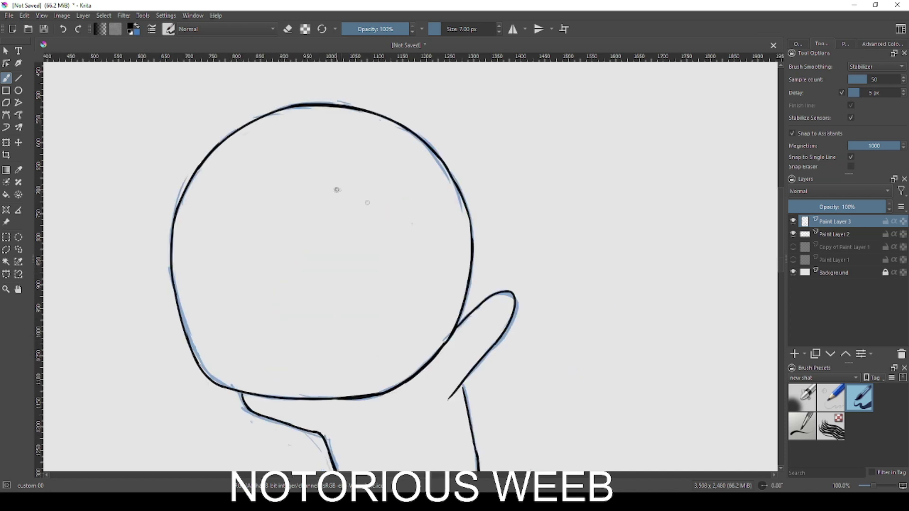
Go to the second figure and set the brush size to 10 px.
{"action": "scroll", "coordinate": [336, 190], "scroll_direction": "down", "scroll_amount": 3}
{"action": "scroll", "coordinate": [615, 333], "scroll_direction": "up", "scroll_amount": 2}
{"action": "left_click_drag", "start_coordinate": [415, 300], "coordinate": [401, 182]}
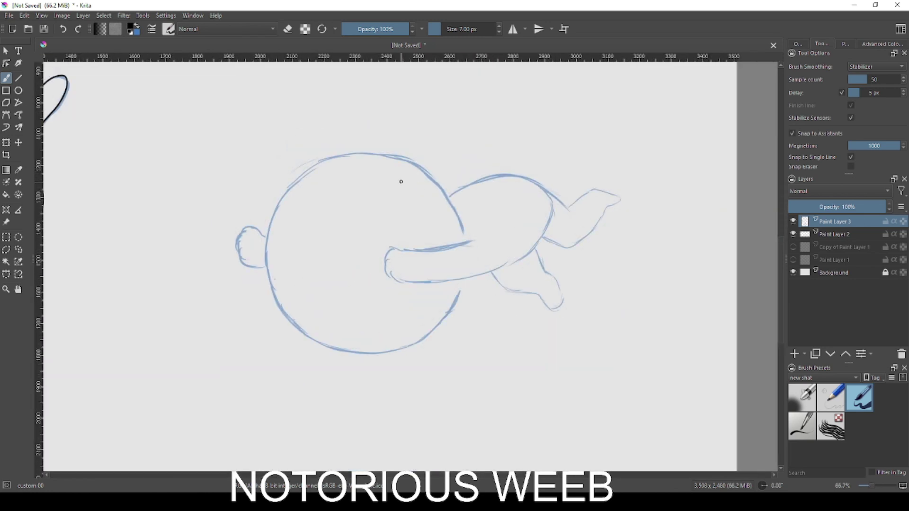
{"action": "left_click_drag", "start_coordinate": [464, 236], "coordinate": [434, 181]}
{"action": "key", "text": "ctrl+z"}
{"action": "key", "text": "ctrl+z"}
{"action": "key", "text": "]"}
{"action": "key", "text": "bracketright"}
Ink the lower half of the second figure's round head, ending beneath the arm.
{"action": "left_click_drag", "start_coordinate": [266, 234], "coordinate": [292, 310]}
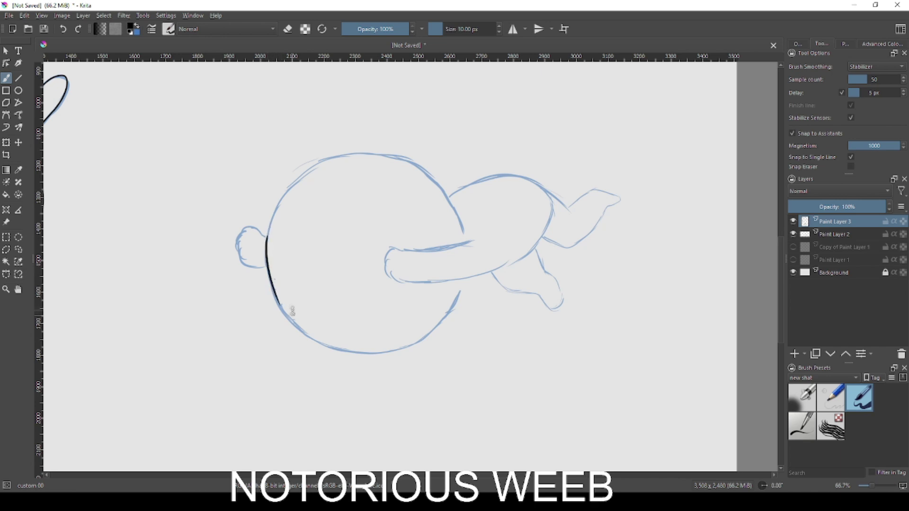
{"action": "key", "text": "ctrl+z"}
{"action": "mouse_move", "coordinate": [266, 245]}
{"action": "left_mouse_down"}
{"action": "mouse_move", "coordinate": [289, 322]}
{"action": "mouse_move", "coordinate": [360, 350]}
{"action": "mouse_move", "coordinate": [426, 337]}
{"action": "mouse_move", "coordinate": [464, 281]}
{"action": "left_mouse_up"}
{"action": "key", "text": "ctrl+z"}
{"action": "left_click_drag", "start_coordinate": [411, 345], "coordinate": [456, 301]}
{"action": "key", "text": "ctrl+z"}
{"action": "left_click_drag", "start_coordinate": [403, 347], "coordinate": [463, 281]}
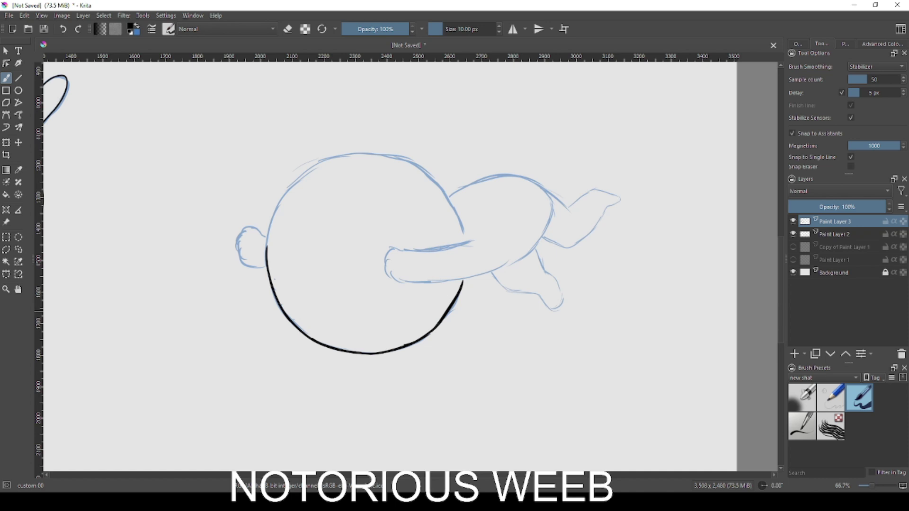
Ink the upper-right arc of the second figure's head down to the arm.
{"action": "left_click_drag", "start_coordinate": [424, 173], "coordinate": [449, 204]}
{"action": "key", "text": "ctrl+z"}
{"action": "key", "text": "ctrl+z"}
{"action": "left_click_drag", "start_coordinate": [425, 174], "coordinate": [463, 231]}
{"action": "key", "text": "ctrl+z"}
{"action": "key", "text": "ctrl+z"}
Ink the left side of the second figure's head upward from the hand behind it.
{"action": "mouse_move", "coordinate": [269, 247]}
{"action": "left_mouse_down"}
{"action": "mouse_move", "coordinate": [289, 187]}
{"action": "mouse_move", "coordinate": [337, 160]}
{"action": "left_mouse_up"}
{"action": "key", "text": "ctrl+z"}
{"action": "left_click_drag", "start_coordinate": [278, 208], "coordinate": [338, 154]}
{"action": "key", "text": "ctrl+z"}
{"action": "key", "text": "ctrl+z"}
{"action": "key", "text": "ctrl+z"}
{"action": "mouse_move", "coordinate": [273, 223]}
{"action": "left_mouse_down"}
{"action": "mouse_move", "coordinate": [313, 173]}
{"action": "mouse_move", "coordinate": [293, 184]}
{"action": "left_mouse_up"}
Rotate the canvas and ink the remaining upper-left arc to close the second figure's head outline.
{"action": "key", "text": "4"}
{"action": "key", "text": "4"}
{"action": "key", "text": "4"}
{"action": "key", "text": "4"}
{"action": "key", "text": "4"}
{"action": "key", "text": "4"}
{"action": "key", "text": "4"}
{"action": "mouse_move", "coordinate": [338, 385]}
{"action": "left_mouse_down"}
{"action": "mouse_move", "coordinate": [311, 333]}
{"action": "mouse_move", "coordinate": [313, 276]}
{"action": "left_mouse_up"}
{"action": "key", "text": "ctrl+z"}
{"action": "key", "text": "ctrl+z"}
{"action": "mouse_move", "coordinate": [309, 308]}
{"action": "left_mouse_down"}
{"action": "mouse_move", "coordinate": [331, 260]}
{"action": "mouse_move", "coordinate": [320, 267]}
{"action": "left_mouse_up"}
{"action": "key", "text": "ctrl+z"}
Erase the rough spot on the second figure's head outline, touch up the line and reset the canvas rotation.
{"action": "key", "text": "e"}
{"action": "left_click_drag", "start_coordinate": [322, 366], "coordinate": [329, 380]}
{"action": "key", "text": "e"}
{"action": "left_click_drag", "start_coordinate": [367, 402], "coordinate": [332, 378]}
{"action": "key", "text": "ctrl+z"}
{"action": "key", "text": "5"}
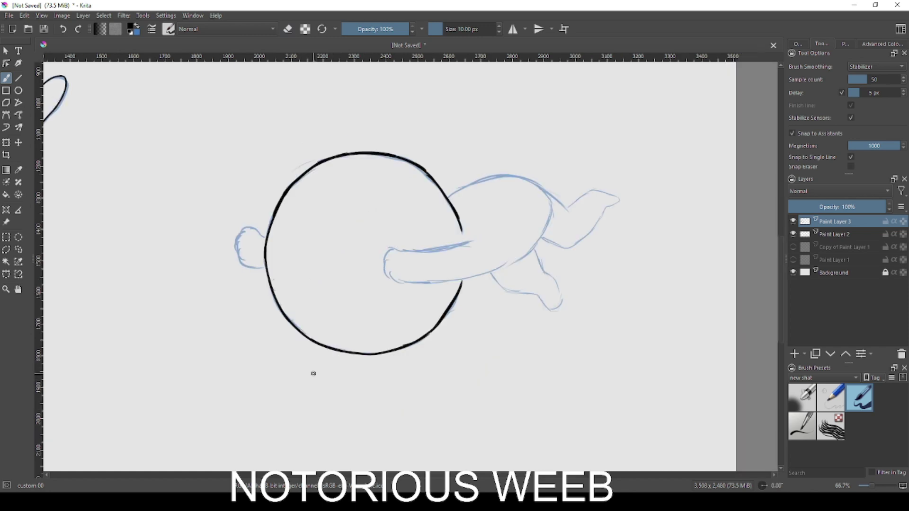
Ink the arched back of the second figure from the head to the upper leg.
{"action": "left_click_drag", "start_coordinate": [445, 196], "coordinate": [511, 171]}
{"action": "key", "text": "ctrl+z"}
{"action": "mouse_move", "coordinate": [498, 171]}
{"action": "left_mouse_down"}
{"action": "mouse_move", "coordinate": [530, 176]}
{"action": "mouse_move", "coordinate": [566, 207]}
{"action": "left_mouse_up"}
{"action": "key", "text": "ctrl+z"}
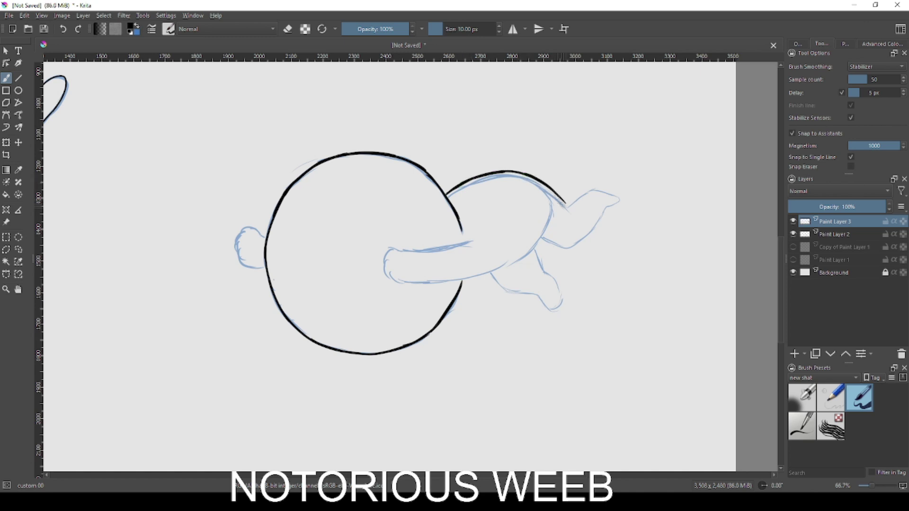
Ink the second figure's lower leg and foot, plus a short belly line beside the head.
{"action": "mouse_move", "coordinate": [464, 281]}
{"action": "left_mouse_down"}
{"action": "mouse_move", "coordinate": [501, 277]}
{"action": "mouse_move", "coordinate": [533, 298]}
{"action": "left_mouse_up"}
{"action": "key", "text": "ctrl+z"}
{"action": "left_click_drag", "start_coordinate": [492, 275], "coordinate": [543, 300]}
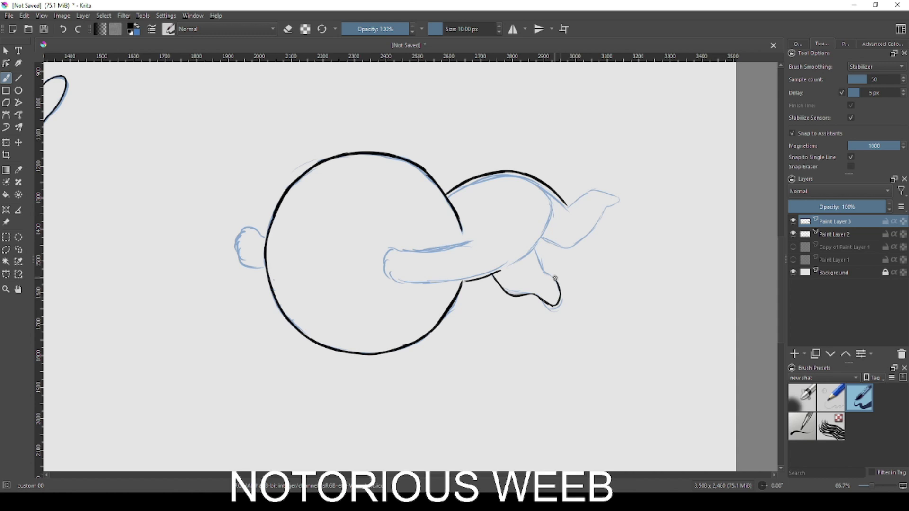
{"action": "left_click_drag", "start_coordinate": [534, 250], "coordinate": [539, 267]}
Rotate the canvas to 90 degrees and ink the second figure's arm underside and belly as one continuous curve.
{"action": "key", "text": "6"}
{"action": "key", "text": "6"}
{"action": "key", "text": "6"}
{"action": "key", "text": "6"}
{"action": "key", "text": "6"}
{"action": "key", "text": "6"}
{"action": "left_click_drag", "start_coordinate": [416, 357], "coordinate": [399, 299], "text": "space"}
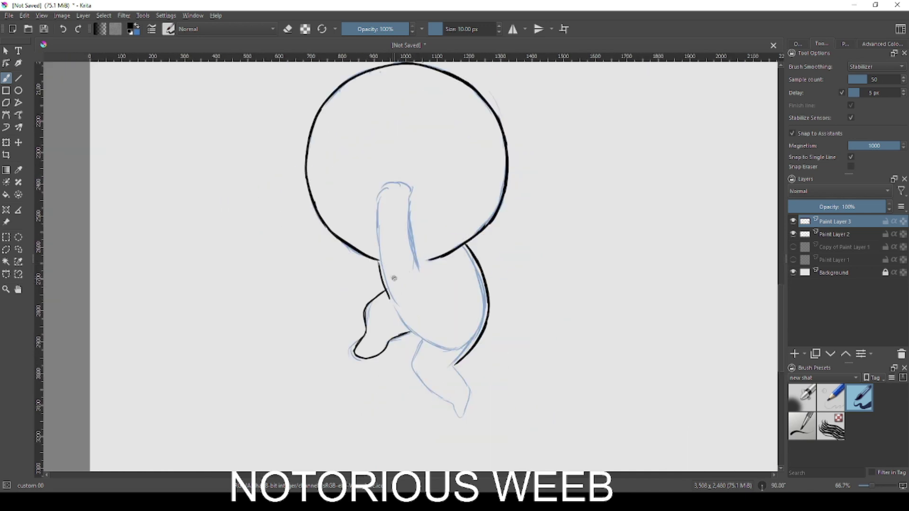
{"action": "left_click_drag", "start_coordinate": [377, 212], "coordinate": [387, 287]}
Ink the second figure's other leg and pointed foot, and reset the canvas rotation.
{"action": "mouse_move", "coordinate": [513, 313]}
{"action": "left_mouse_down"}
{"action": "mouse_move", "coordinate": [466, 300]}
{"action": "mouse_move", "coordinate": [685, 319]}
{"action": "left_mouse_up"}
{"action": "left_click_drag", "start_coordinate": [557, 294], "coordinate": [584, 381]}
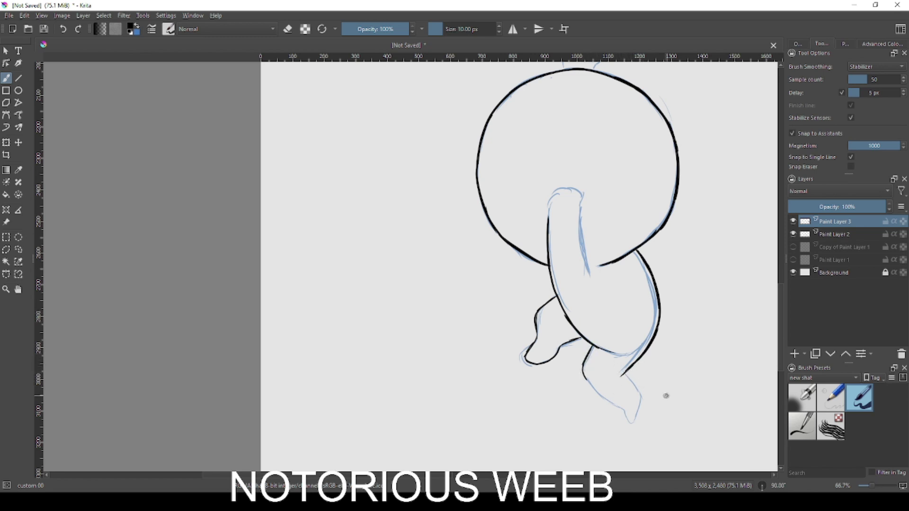
{"action": "key", "text": "ctrl+z"}
{"action": "mouse_move", "coordinate": [624, 374]}
{"action": "left_mouse_down"}
{"action": "mouse_move", "coordinate": [639, 390]}
{"action": "mouse_move", "coordinate": [624, 415]}
{"action": "left_mouse_up"}
{"action": "key", "text": "ctrl+z"}
{"action": "key", "text": "5"}
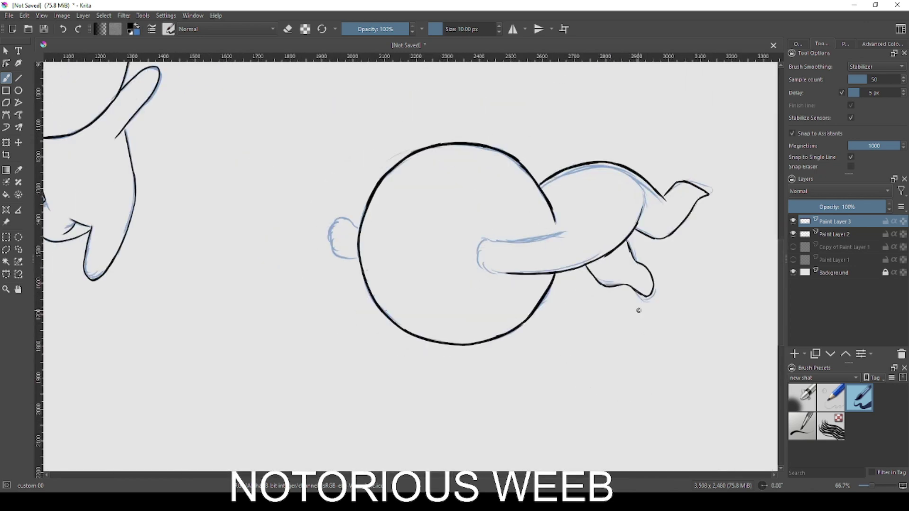
Ink the upper edge of the second figure's arm and both hands with small rounded fingers.
{"action": "mouse_move", "coordinate": [505, 244]}
{"action": "left_mouse_down"}
{"action": "mouse_move", "coordinate": [580, 229]}
{"action": "mouse_move", "coordinate": [566, 231]}
{"action": "left_mouse_up"}
{"action": "left_click_drag", "start_coordinate": [509, 274], "coordinate": [477, 268]}
{"action": "key", "text": "ctrl+z"}
{"action": "key", "text": "ctrl+z"}
{"action": "key", "text": "ctrl+z"}
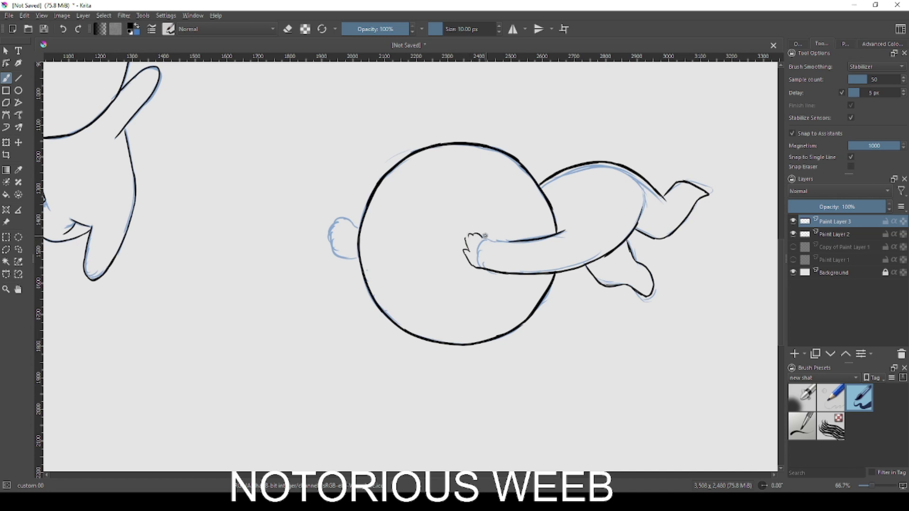
{"action": "left_click_drag", "start_coordinate": [491, 242], "coordinate": [535, 243]}
{"action": "key", "text": "ctrl+z"}
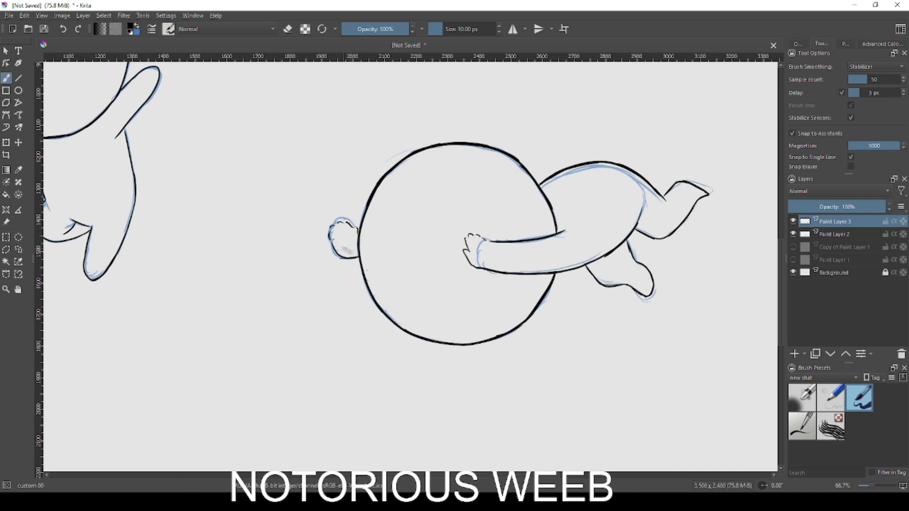
Draw two solid black oval eyes with short curved lash lines on the first figure's face.
{"action": "scroll", "coordinate": [366, 260], "scroll_direction": "down", "scroll_amount": 2}
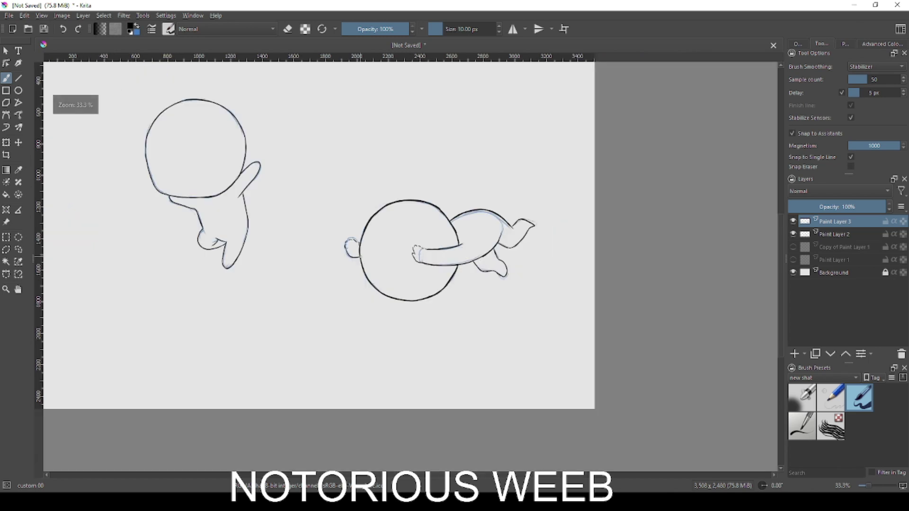
{"action": "scroll", "coordinate": [400, 386], "scroll_direction": "up", "scroll_amount": 1}
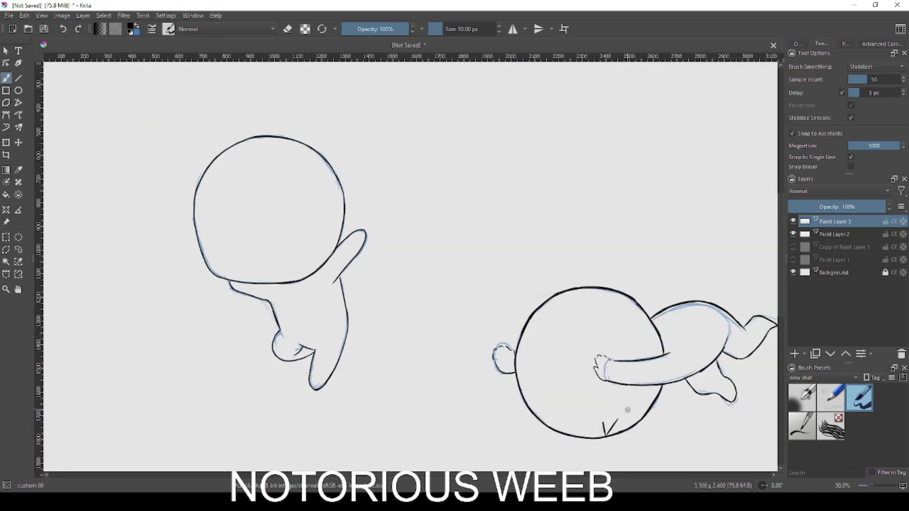
{"action": "left_click_drag", "start_coordinate": [183, 215], "coordinate": [321, 276]}
{"action": "key", "text": "ctrl+z"}
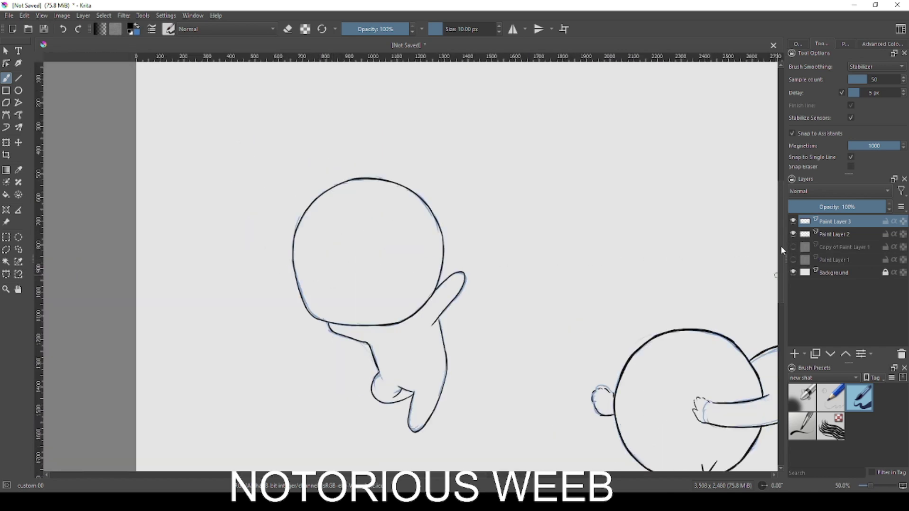
{"action": "left_click_drag", "start_coordinate": [315, 276], "coordinate": [323, 265]}
{"action": "key", "text": "ctrl+z"}
{"action": "mouse_move", "coordinate": [317, 274]}
{"action": "left_mouse_down"}
{"action": "mouse_move", "coordinate": [313, 287]}
{"action": "mouse_move", "coordinate": [319, 274]}
{"action": "left_mouse_up"}
{"action": "mouse_move", "coordinate": [373, 267]}
{"action": "left_mouse_down"}
{"action": "mouse_move", "coordinate": [374, 284]}
{"action": "mouse_move", "coordinate": [369, 267]}
{"action": "mouse_move", "coordinate": [378, 258]}
{"action": "left_mouse_up"}
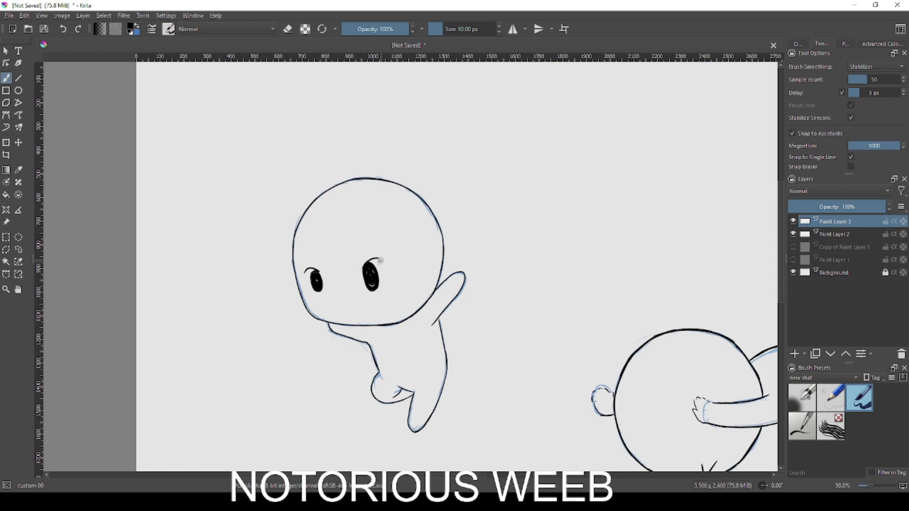